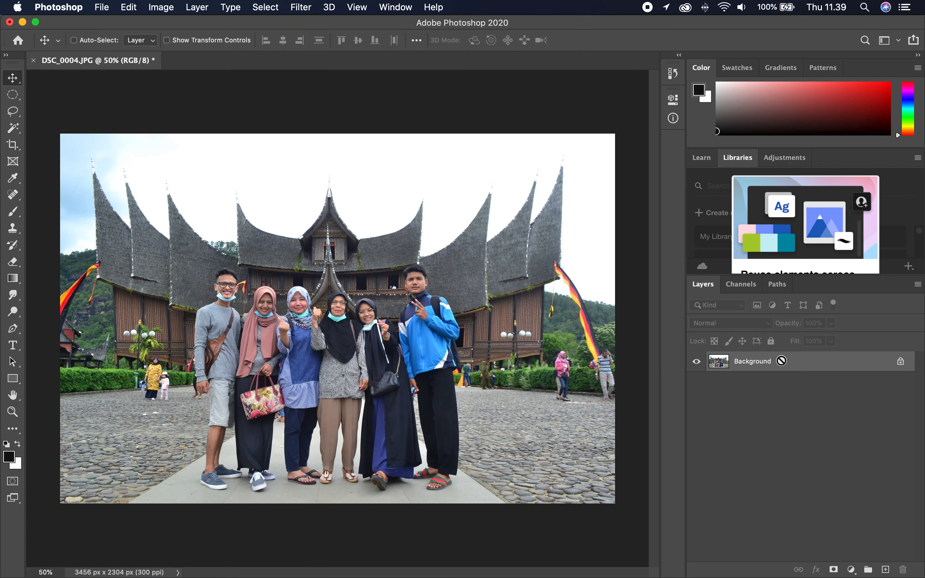
Duplicate the photo onto a new layer and apply the Camera Raw Filter to it.
{"action": "key", "text": "super+j"}
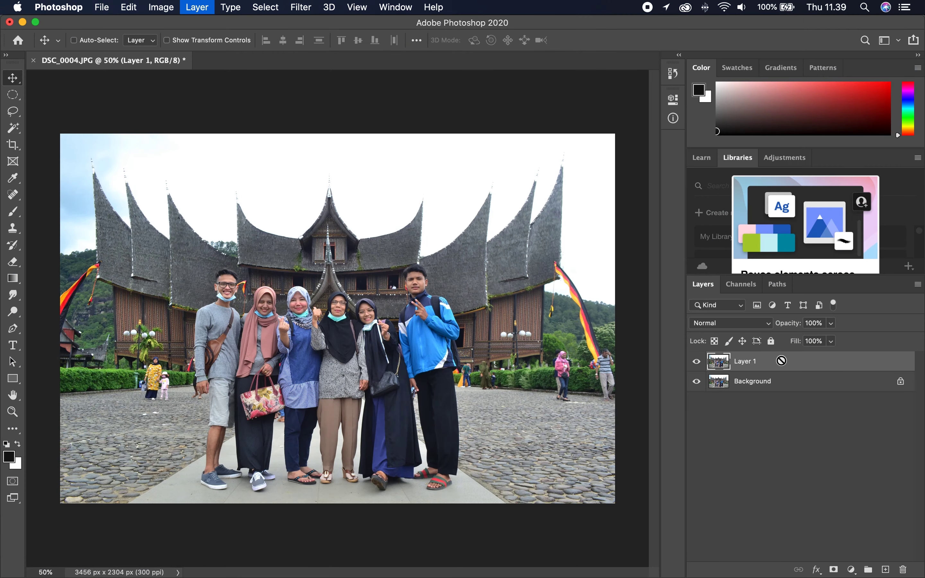
{"action": "left_click", "coordinate": [350, 4]}
{"action": "mouse_move", "coordinate": [301, 7]}
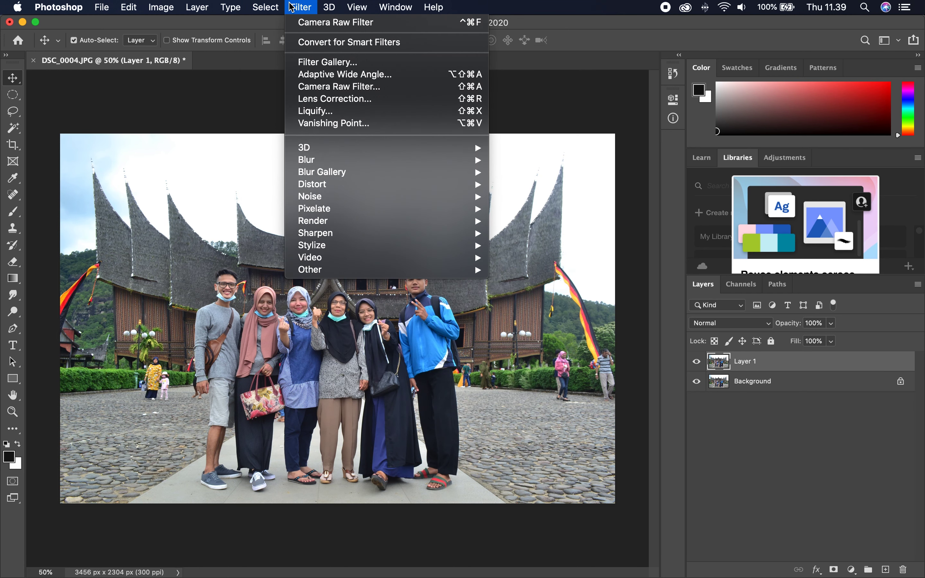
{"action": "left_click", "coordinate": [368, 90]}
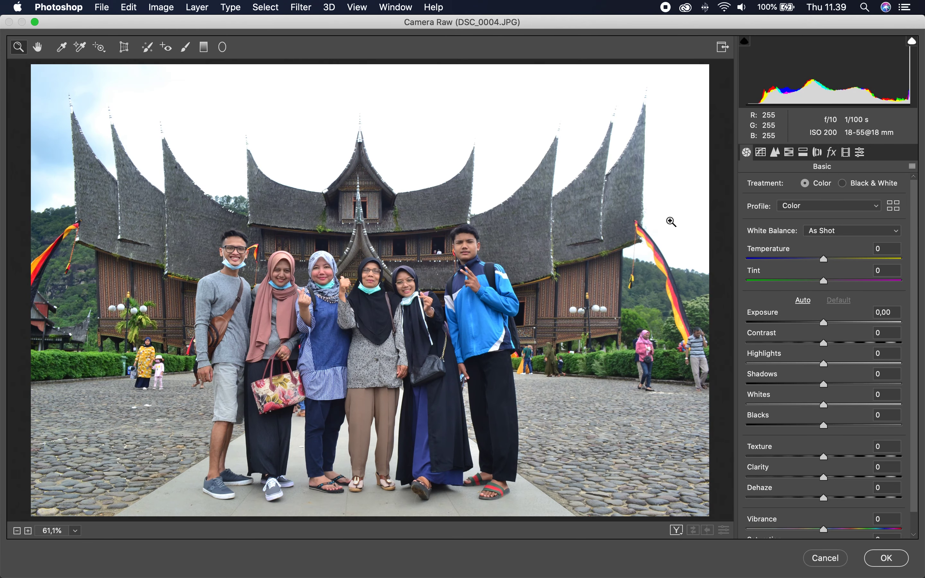
Set Temperature +13, Exposure +0,65, Contrast −16, Highlights −100 and Shadows −25.
{"action": "left_click_drag", "start_coordinate": [826, 258], "coordinate": [838, 258]}
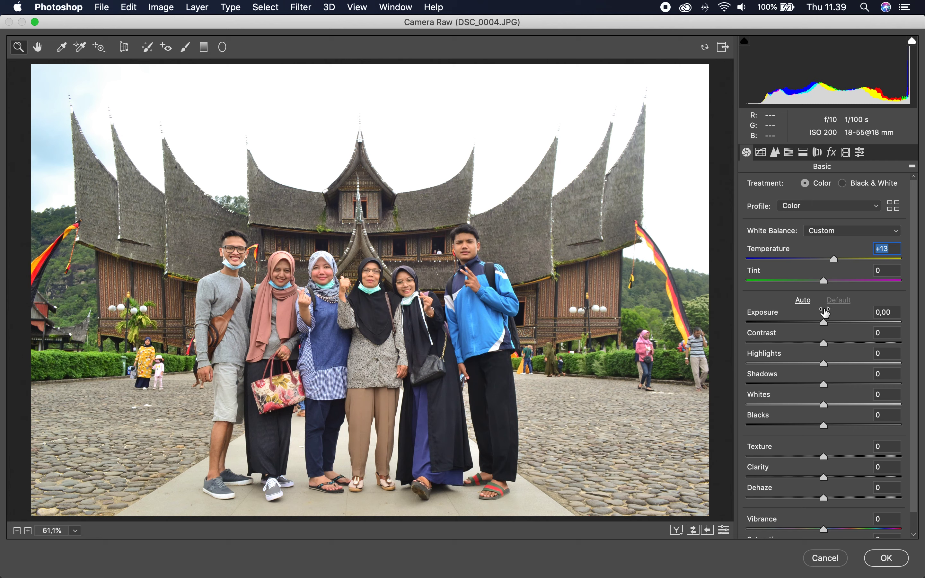
{"action": "mouse_move", "coordinate": [824, 322]}
{"action": "left_mouse_down"}
{"action": "mouse_move", "coordinate": [838, 323]}
{"action": "mouse_move", "coordinate": [810, 344]}
{"action": "mouse_move", "coordinate": [786, 342]}
{"action": "mouse_move", "coordinate": [811, 340]}
{"action": "mouse_move", "coordinate": [853, 361]}
{"action": "mouse_move", "coordinate": [792, 363]}
{"action": "mouse_move", "coordinate": [710, 383]}
{"action": "left_mouse_up"}
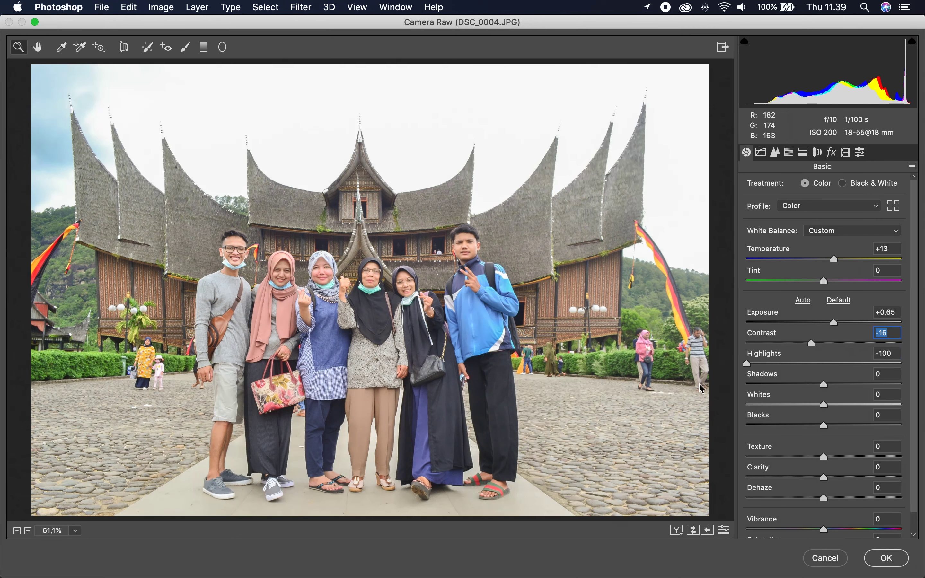
{"action": "mouse_move", "coordinate": [824, 384]}
{"action": "left_mouse_down"}
{"action": "mouse_move", "coordinate": [885, 384]}
{"action": "mouse_move", "coordinate": [825, 384]}
{"action": "left_mouse_up"}
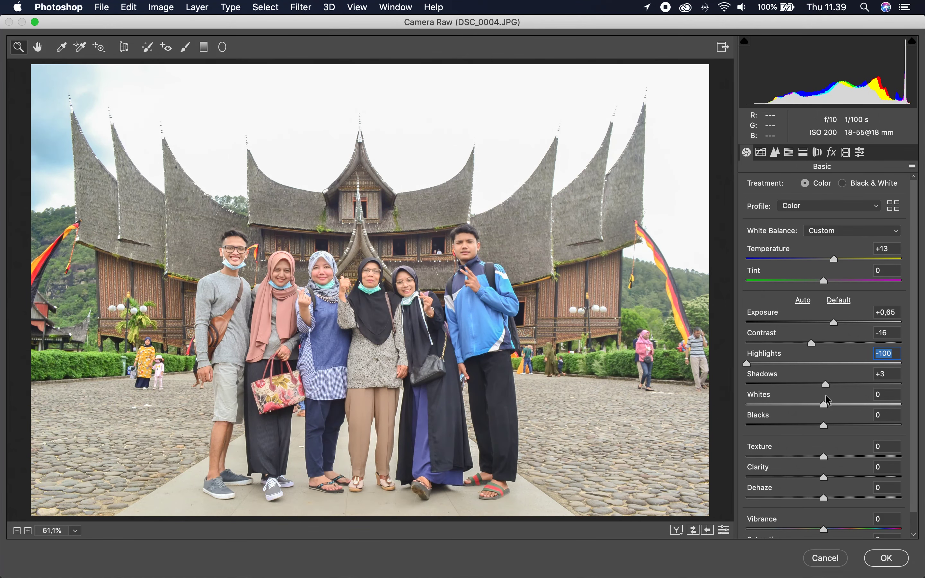
{"action": "left_click_drag", "start_coordinate": [826, 384], "coordinate": [804, 390]}
{"action": "scroll", "coordinate": [805, 389], "scroll_direction": "down", "scroll_amount": 1}
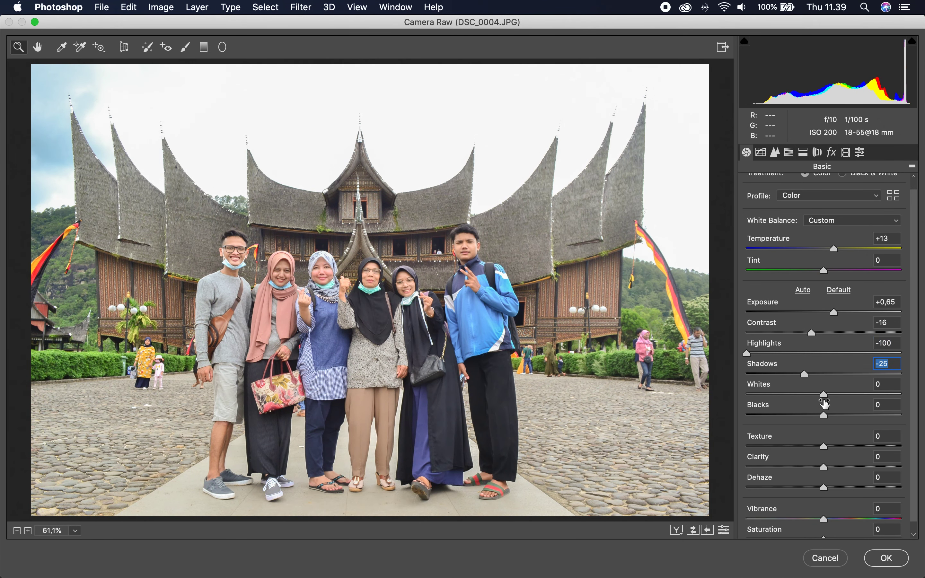
Set Blacks to −3 and Clarity to +25, and return Saturation to 0.
{"action": "left_click_drag", "start_coordinate": [826, 417], "coordinate": [824, 419]}
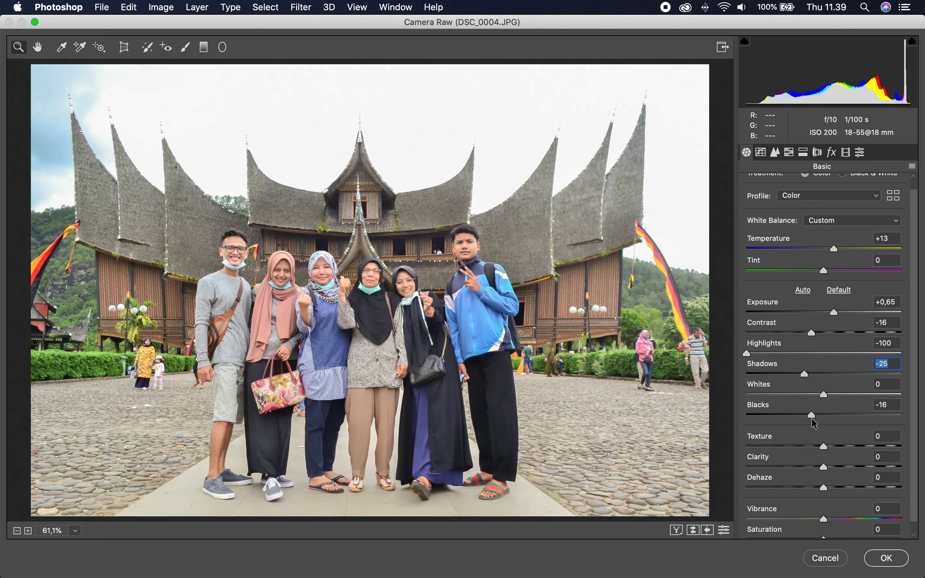
{"action": "left_click", "coordinate": [821, 416]}
{"action": "scroll", "coordinate": [822, 421], "scroll_direction": "down", "scroll_amount": 1}
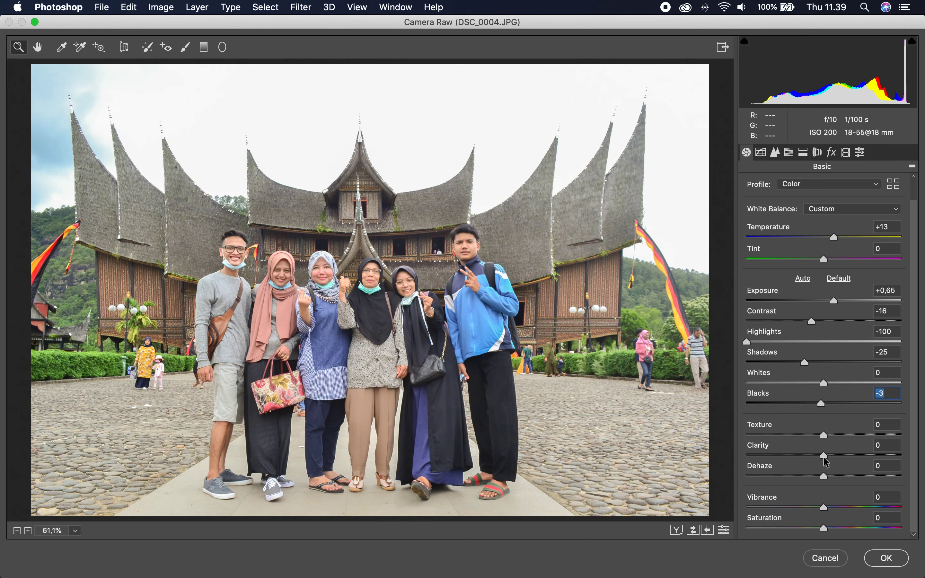
{"action": "left_click_drag", "start_coordinate": [824, 457], "coordinate": [835, 459]}
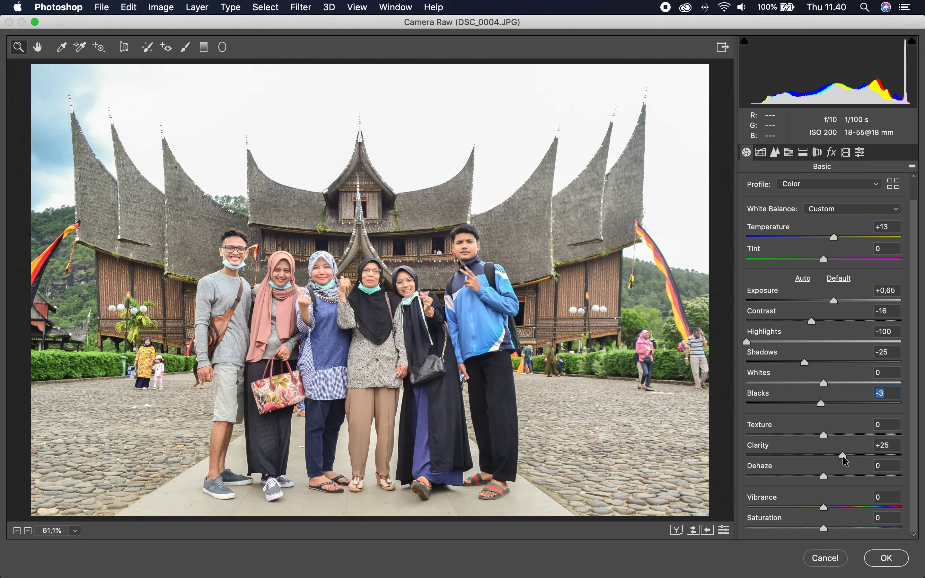
{"action": "left_click", "coordinate": [844, 457]}
{"action": "mouse_move", "coordinate": [824, 528]}
{"action": "left_mouse_down"}
{"action": "mouse_move", "coordinate": [797, 529]}
{"action": "mouse_move", "coordinate": [819, 530]}
{"action": "left_mouse_up"}
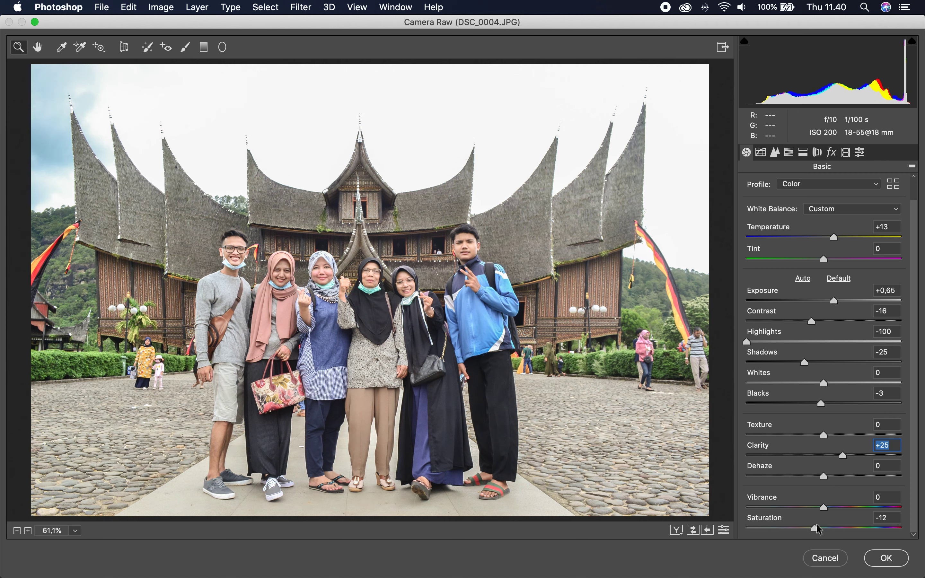
{"action": "left_click", "coordinate": [886, 518]}
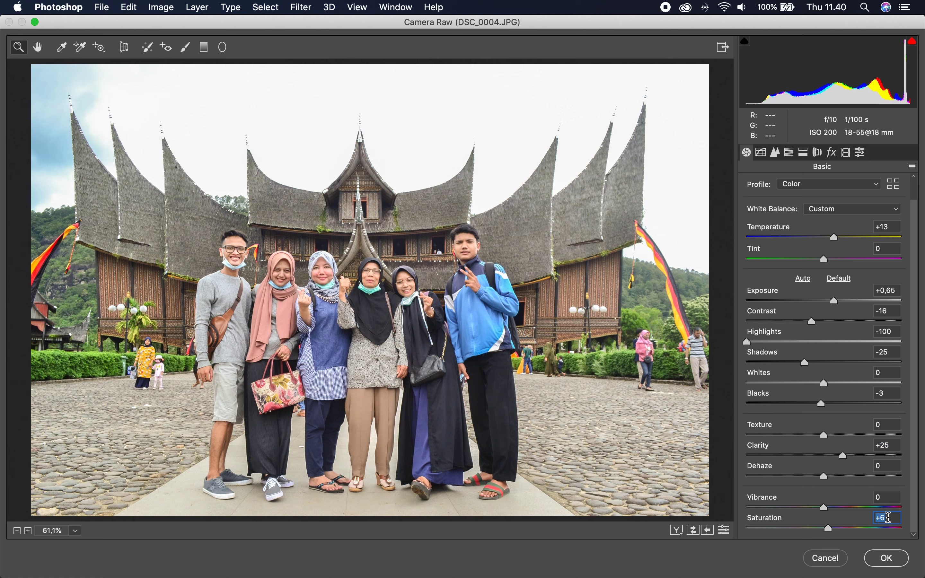
Shape an S point curve, lifting input 169 to 181 and lowering 45 to 42.
{"action": "type", "text": "0"}
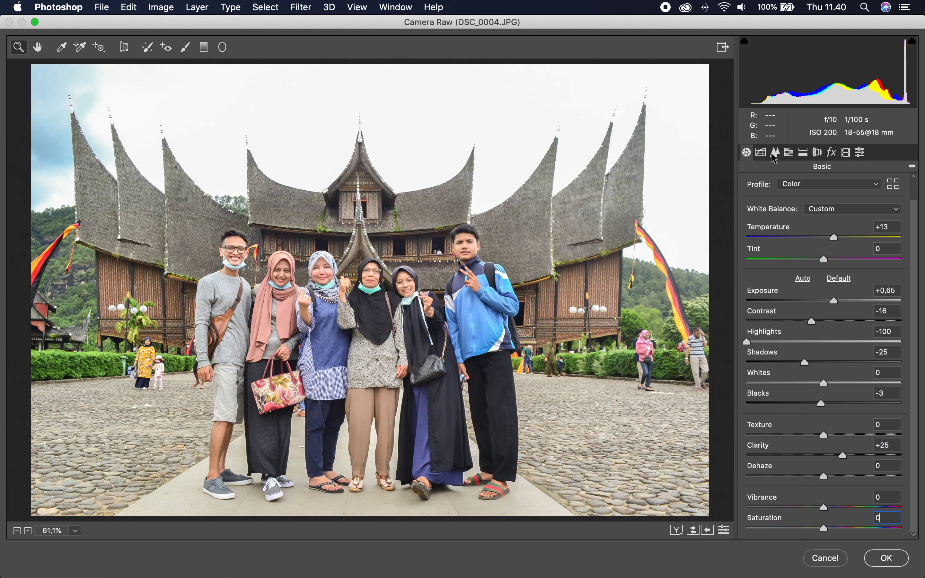
{"action": "left_click", "coordinate": [775, 153]}
{"action": "left_click", "coordinate": [761, 153]}
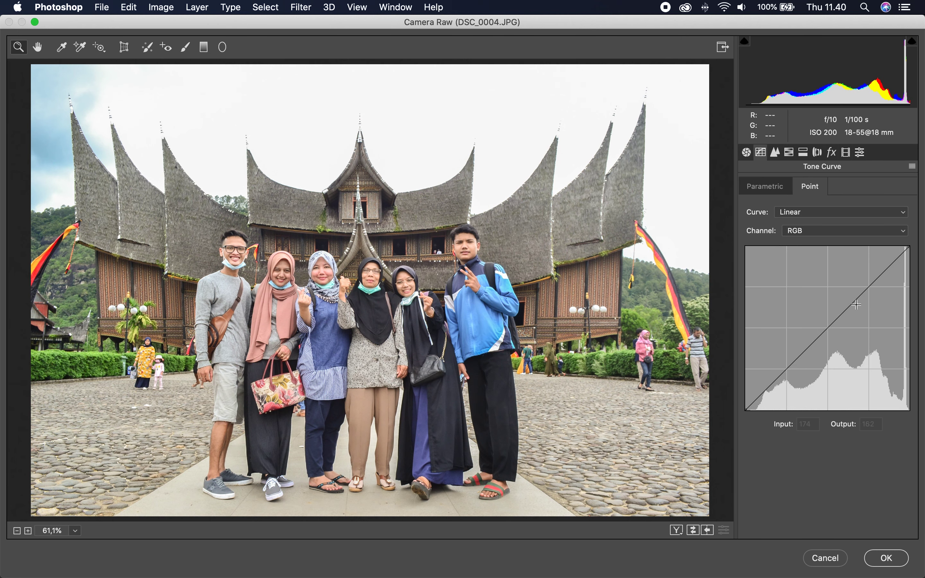
{"action": "left_click_drag", "start_coordinate": [857, 305], "coordinate": [854, 297]}
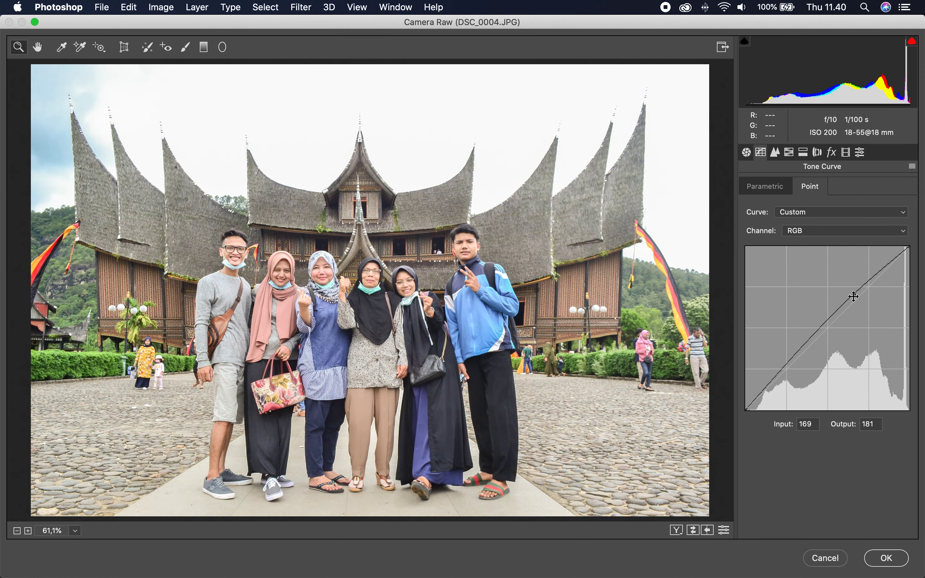
{"action": "left_click_drag", "start_coordinate": [774, 372], "coordinate": [775, 384]}
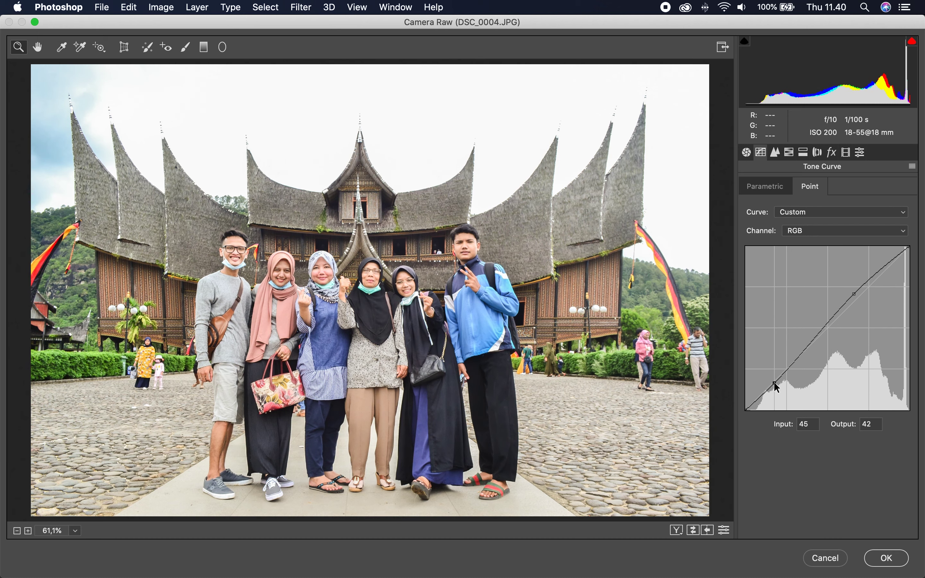
{"action": "left_click", "coordinate": [775, 152]}
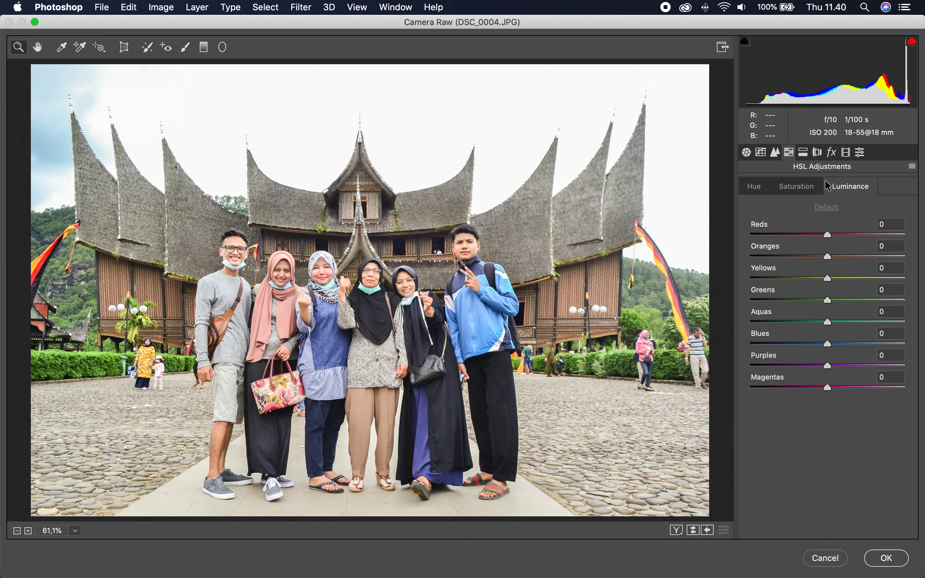
Set luminance Reds +22, Oranges +6, Yellows −20, Greens −30 and Aquas −100.
{"action": "mouse_move", "coordinate": [828, 234]}
{"action": "left_mouse_down"}
{"action": "mouse_move", "coordinate": [855, 234]}
{"action": "mouse_move", "coordinate": [804, 233]}
{"action": "left_mouse_up"}
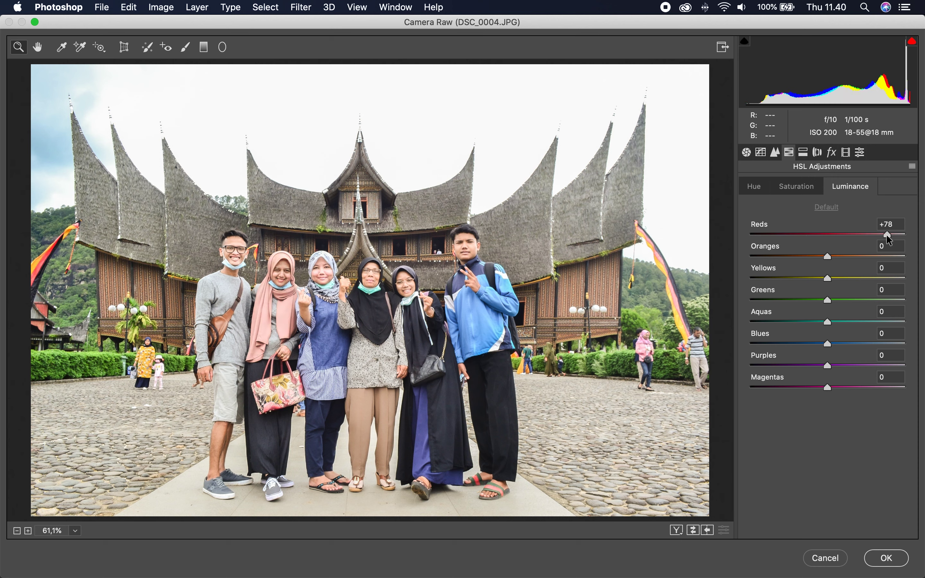
{"action": "mouse_move", "coordinate": [804, 233]}
{"action": "left_mouse_down"}
{"action": "mouse_move", "coordinate": [853, 234]}
{"action": "mouse_move", "coordinate": [752, 234]}
{"action": "mouse_move", "coordinate": [844, 234]}
{"action": "mouse_move", "coordinate": [822, 256]}
{"action": "mouse_move", "coordinate": [844, 265]}
{"action": "mouse_move", "coordinate": [765, 276]}
{"action": "mouse_move", "coordinate": [815, 277]}
{"action": "left_mouse_up"}
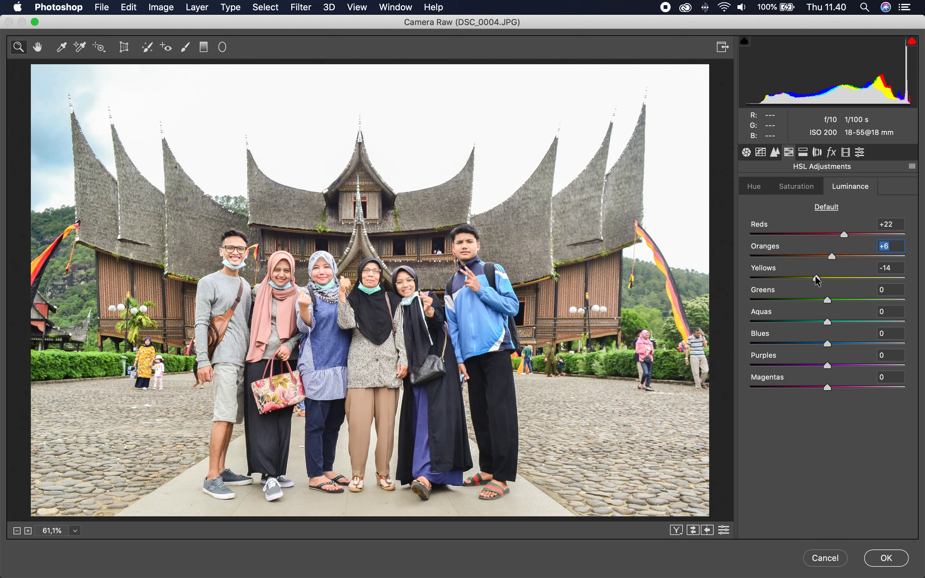
{"action": "mouse_move", "coordinate": [817, 282]}
{"action": "left_mouse_down"}
{"action": "mouse_move", "coordinate": [767, 301]}
{"action": "mouse_move", "coordinate": [806, 305]}
{"action": "left_mouse_up"}
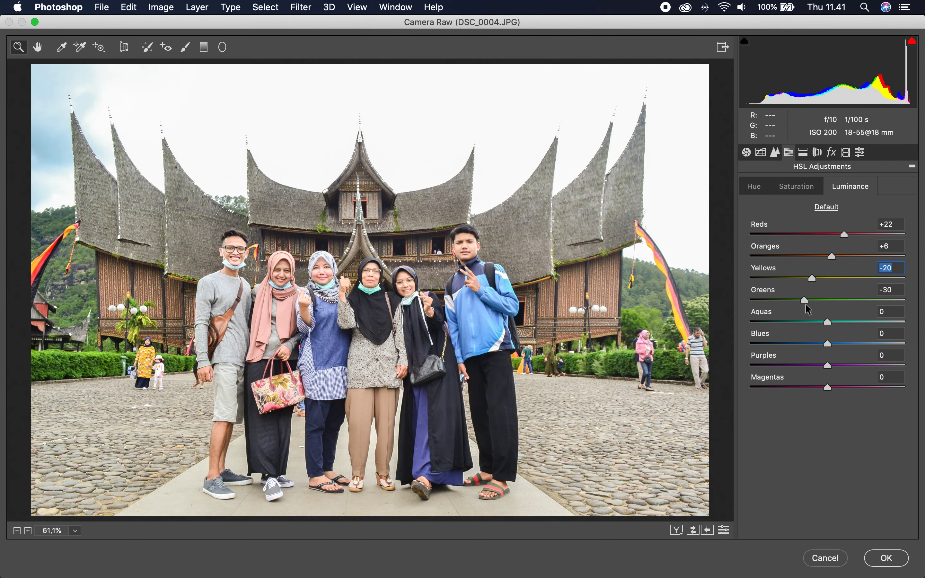
{"action": "mouse_move", "coordinate": [828, 322]}
{"action": "left_mouse_down"}
{"action": "mouse_move", "coordinate": [759, 321]}
{"action": "mouse_move", "coordinate": [860, 322]}
{"action": "mouse_move", "coordinate": [700, 327]}
{"action": "left_mouse_up"}
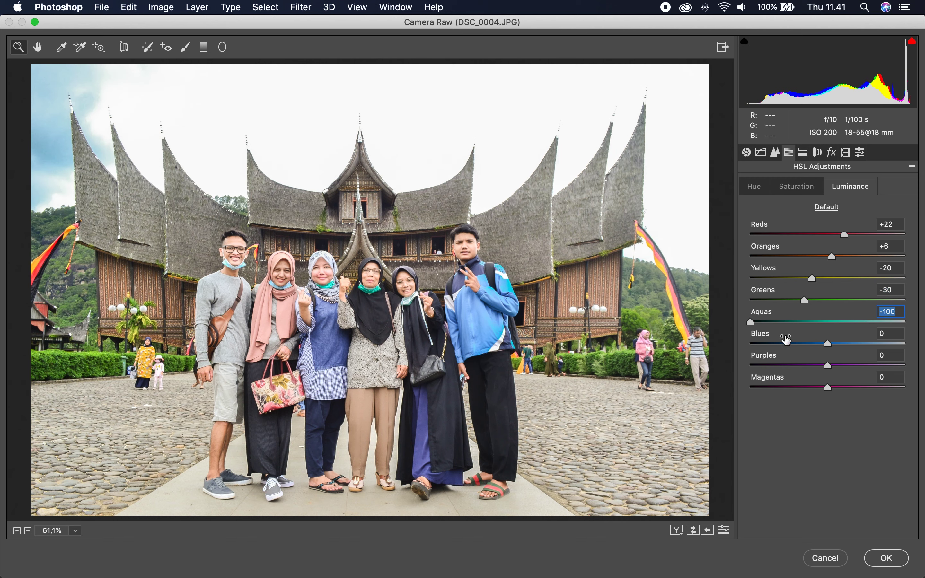
Darken Blues luminance to −27 and Purples to −90, leaving Magentas at 0.
{"action": "mouse_move", "coordinate": [829, 343]}
{"action": "left_mouse_down"}
{"action": "mouse_move", "coordinate": [773, 341]}
{"action": "mouse_move", "coordinate": [831, 344]}
{"action": "mouse_move", "coordinate": [752, 365]}
{"action": "mouse_move", "coordinate": [900, 364]}
{"action": "mouse_move", "coordinate": [759, 365]}
{"action": "left_mouse_up"}
{"action": "left_click", "coordinate": [807, 346]}
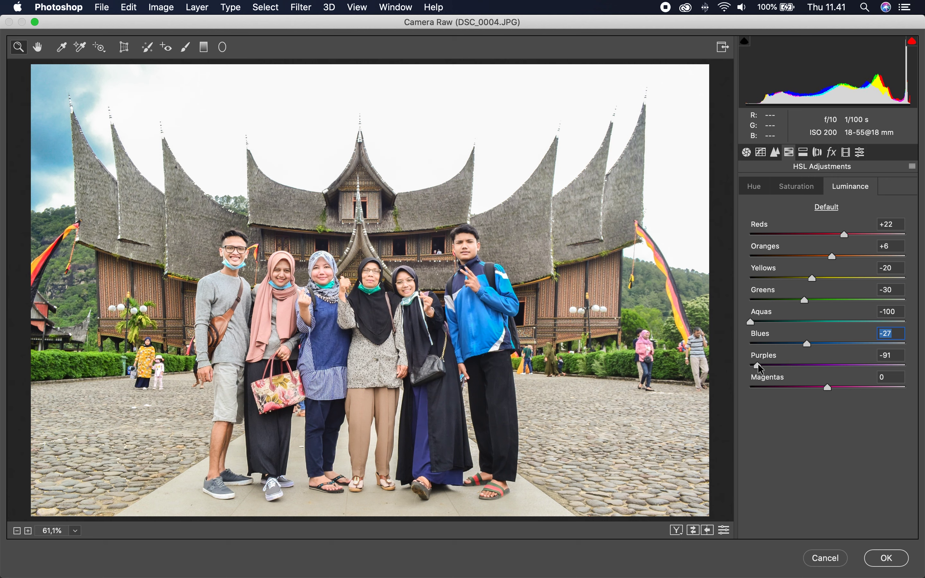
{"action": "left_click_drag", "start_coordinate": [828, 388], "coordinate": [792, 387]}
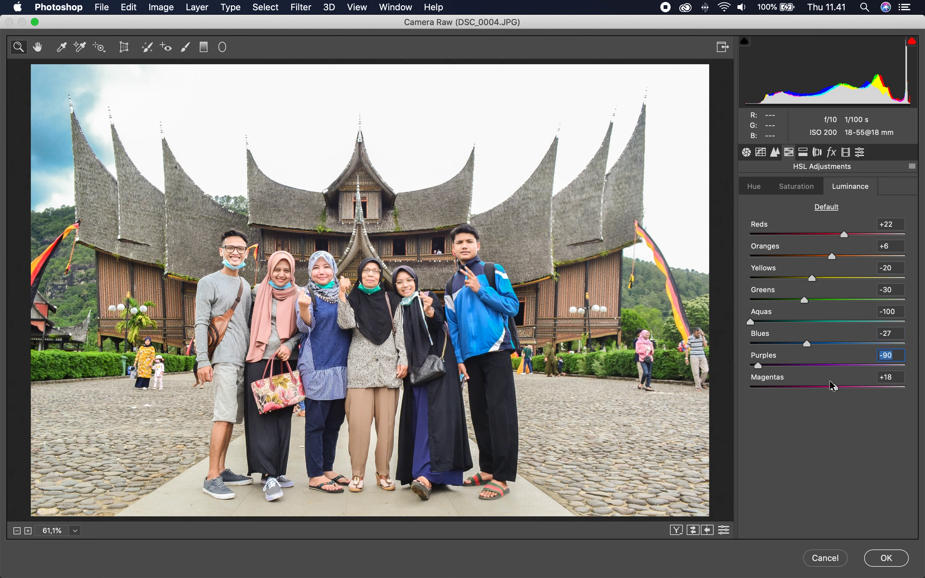
{"action": "left_click_drag", "start_coordinate": [871, 388], "coordinate": [922, 387]}
{"action": "key", "text": "Tab"}
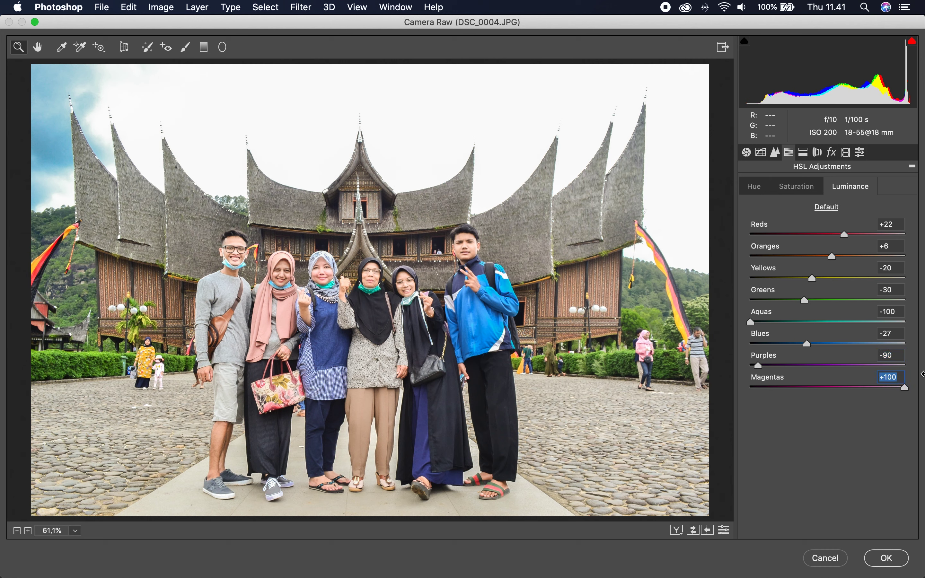
{"action": "type", "text": "0"}
{"action": "key", "text": "Return"}
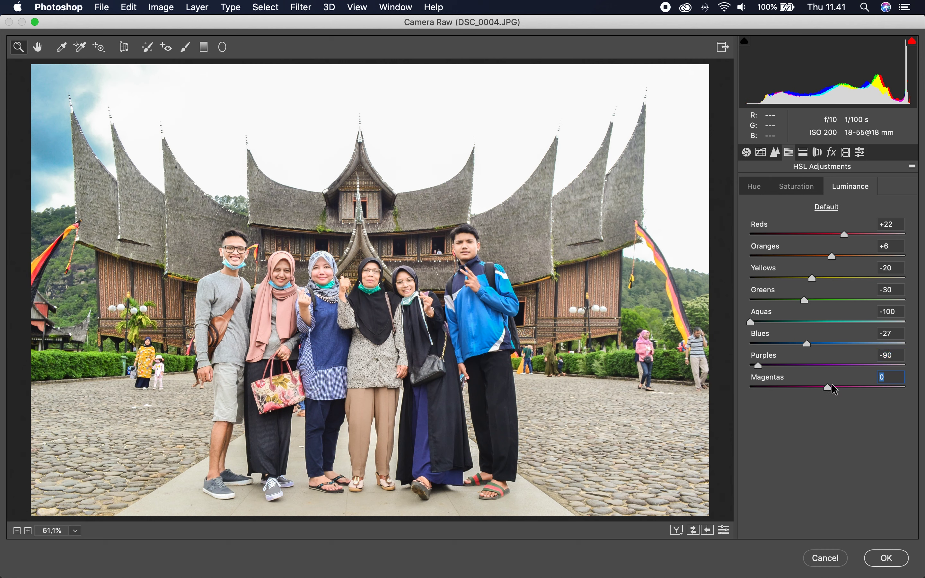
{"action": "left_click_drag", "start_coordinate": [829, 388], "coordinate": [923, 383]}
Set saturation Reds +31, Oranges +17, Yellows +17, Greens −61, Aquas +100, Blues −15, Purples +40.
{"action": "left_click", "coordinate": [800, 186]}
{"action": "mouse_move", "coordinate": [828, 236]}
{"action": "left_mouse_down"}
{"action": "mouse_move", "coordinate": [787, 233]}
{"action": "mouse_move", "coordinate": [869, 234]}
{"action": "mouse_move", "coordinate": [741, 248]}
{"action": "mouse_move", "coordinate": [923, 241]}
{"action": "mouse_move", "coordinate": [745, 241]}
{"action": "mouse_move", "coordinate": [917, 240]}
{"action": "mouse_move", "coordinate": [638, 256]}
{"action": "mouse_move", "coordinate": [891, 264]}
{"action": "mouse_move", "coordinate": [539, 271]}
{"action": "mouse_move", "coordinate": [915, 279]}
{"action": "mouse_move", "coordinate": [839, 281]}
{"action": "mouse_move", "coordinate": [851, 273]}
{"action": "mouse_move", "coordinate": [771, 256]}
{"action": "mouse_move", "coordinate": [841, 257]}
{"action": "mouse_move", "coordinate": [878, 276]}
{"action": "left_mouse_up"}
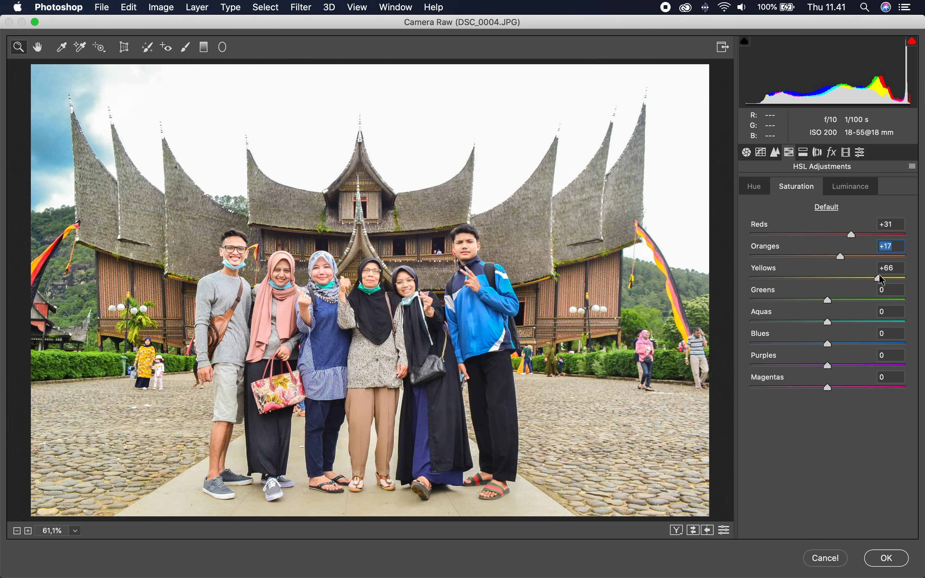
{"action": "mouse_move", "coordinate": [879, 278]}
{"action": "left_mouse_down"}
{"action": "mouse_move", "coordinate": [841, 279]}
{"action": "mouse_move", "coordinate": [833, 299]}
{"action": "mouse_move", "coordinate": [750, 301]}
{"action": "mouse_move", "coordinate": [784, 306]}
{"action": "mouse_move", "coordinate": [754, 325]}
{"action": "left_mouse_up"}
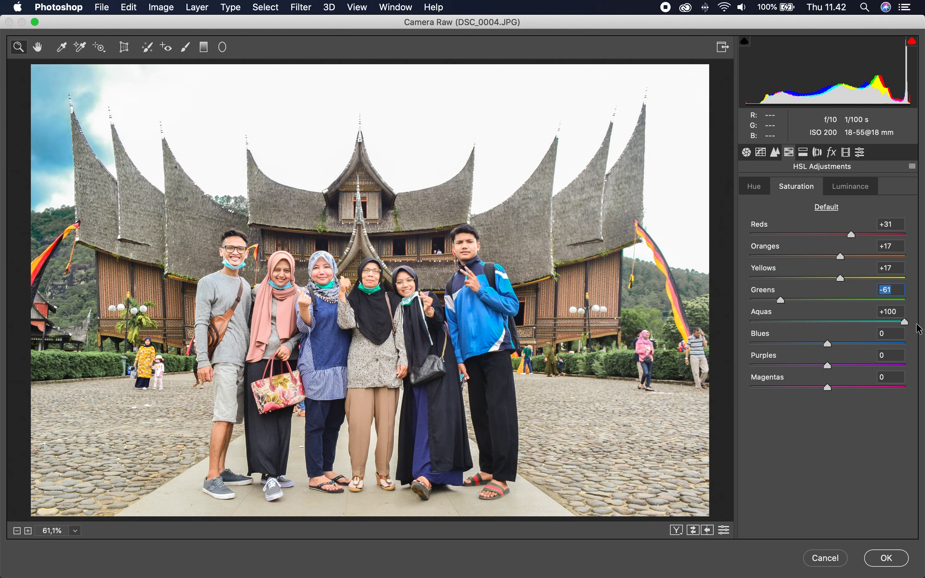
{"action": "left_click_drag", "start_coordinate": [752, 322], "coordinate": [924, 315]}
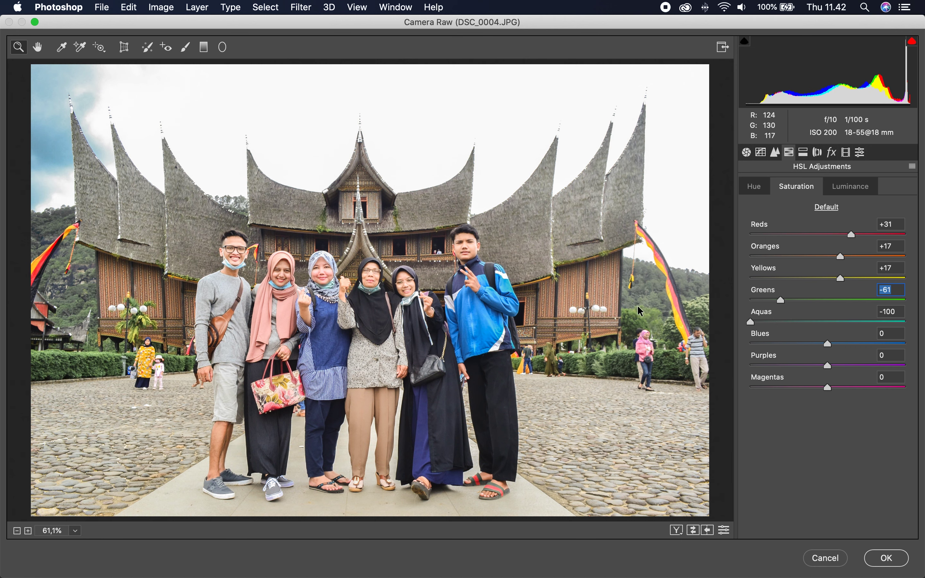
{"action": "left_click", "coordinate": [896, 318]}
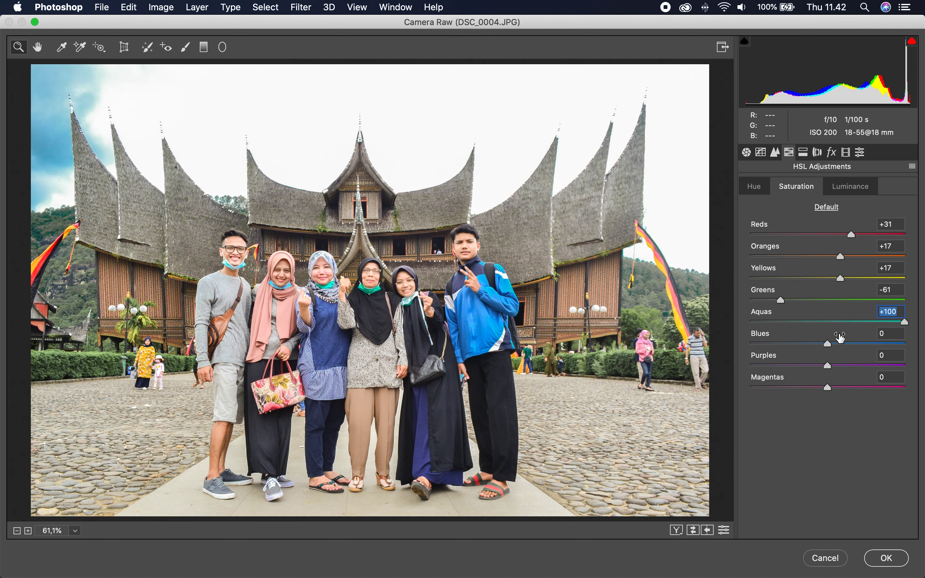
{"action": "mouse_move", "coordinate": [828, 344]}
{"action": "left_mouse_down"}
{"action": "mouse_move", "coordinate": [880, 343]}
{"action": "mouse_move", "coordinate": [814, 344]}
{"action": "mouse_move", "coordinate": [847, 344]}
{"action": "mouse_move", "coordinate": [814, 344]}
{"action": "mouse_move", "coordinate": [861, 361]}
{"action": "mouse_move", "coordinate": [917, 360]}
{"action": "mouse_move", "coordinate": [860, 363]}
{"action": "left_mouse_up"}
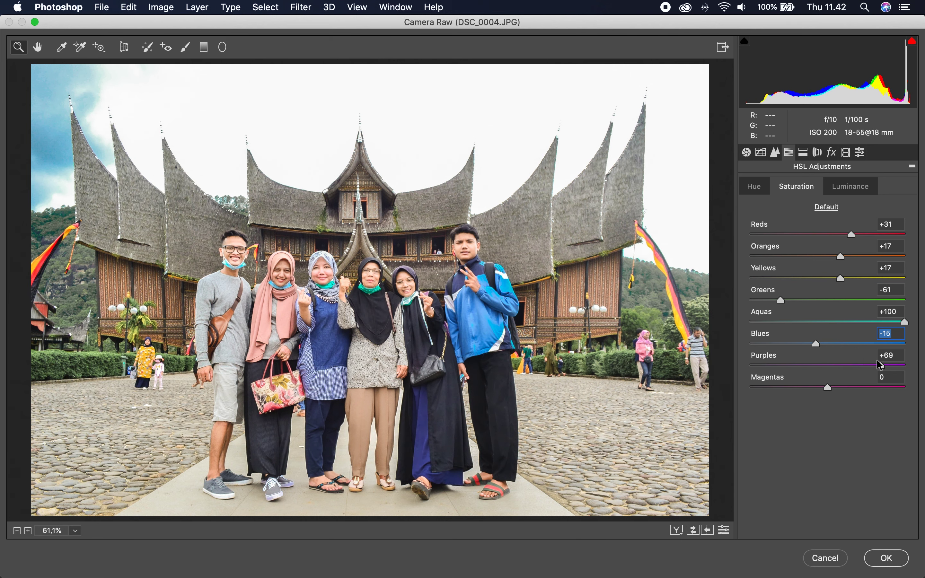
Shift Reds hue to −18 and Yellows hue to −9, keeping Oranges hue at 0.
{"action": "left_click", "coordinate": [756, 190]}
{"action": "mouse_move", "coordinate": [829, 238]}
{"action": "left_mouse_down"}
{"action": "mouse_move", "coordinate": [923, 243]}
{"action": "mouse_move", "coordinate": [791, 247]}
{"action": "mouse_move", "coordinate": [855, 253]}
{"action": "left_mouse_up"}
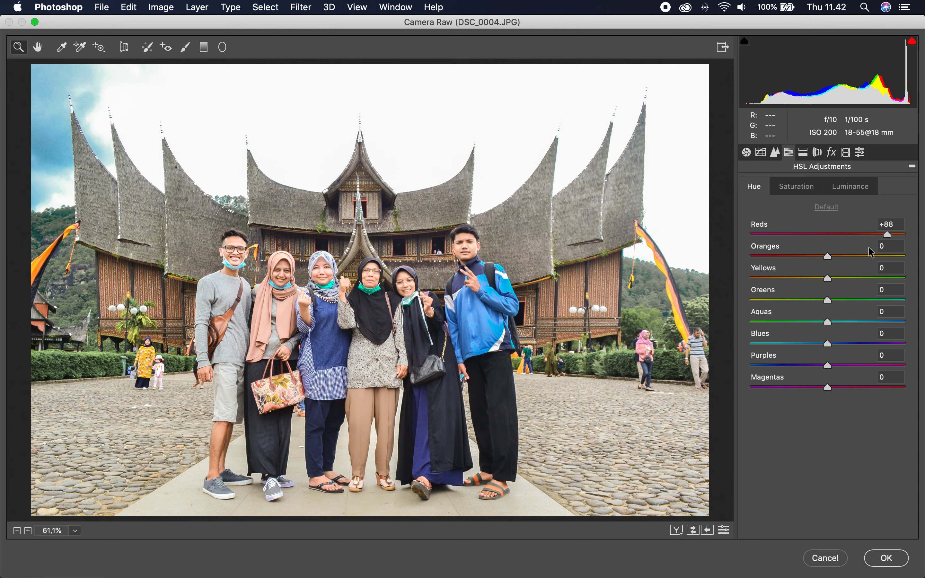
{"action": "mouse_move", "coordinate": [854, 253]}
{"action": "left_mouse_down"}
{"action": "mouse_move", "coordinate": [923, 247]}
{"action": "mouse_move", "coordinate": [816, 247]}
{"action": "mouse_move", "coordinate": [868, 261]}
{"action": "left_mouse_up"}
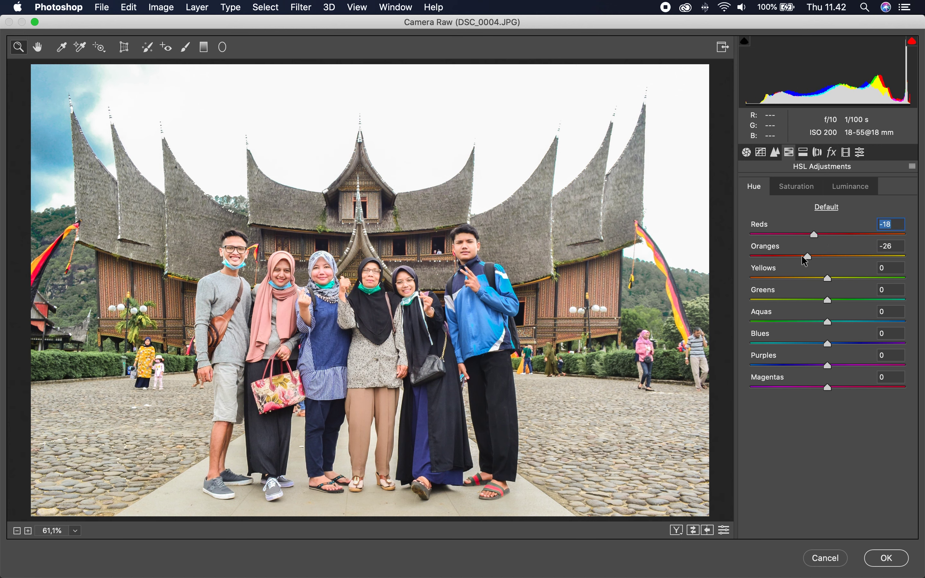
{"action": "double_click", "coordinate": [865, 257]}
{"action": "mouse_move", "coordinate": [828, 278]}
{"action": "left_mouse_down"}
{"action": "mouse_move", "coordinate": [840, 287]}
{"action": "mouse_move", "coordinate": [921, 281]}
{"action": "mouse_move", "coordinate": [846, 287]}
{"action": "left_mouse_up"}
{"action": "left_click", "coordinate": [821, 282]}
Reset Greens and Aquas hues to 0, then test and undo a lower Reds saturation.
{"action": "left_click_drag", "start_coordinate": [802, 302], "coordinate": [710, 301]}
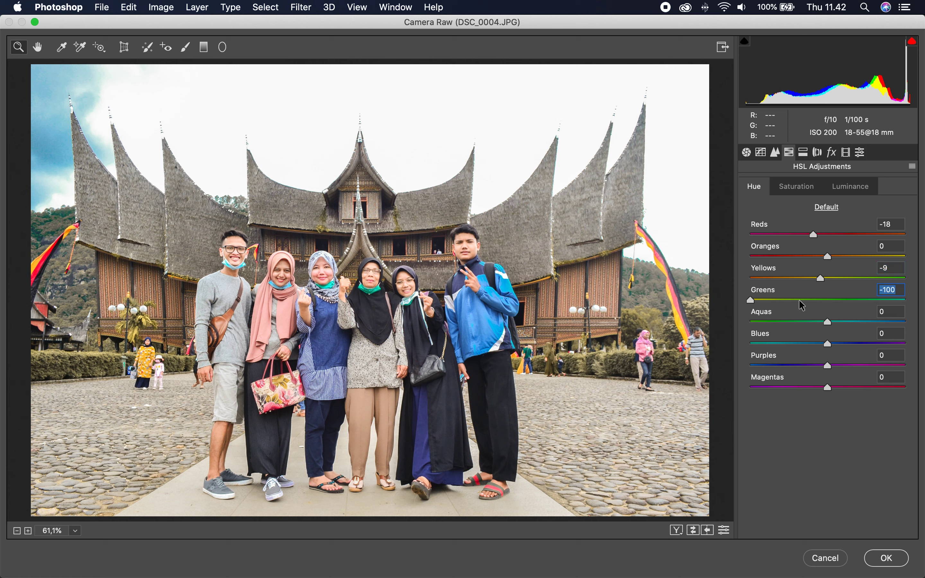
{"action": "left_click_drag", "start_coordinate": [709, 301], "coordinate": [771, 301]}
{"action": "double_click", "coordinate": [823, 301]}
{"action": "left_click_drag", "start_coordinate": [828, 323], "coordinate": [713, 327]}
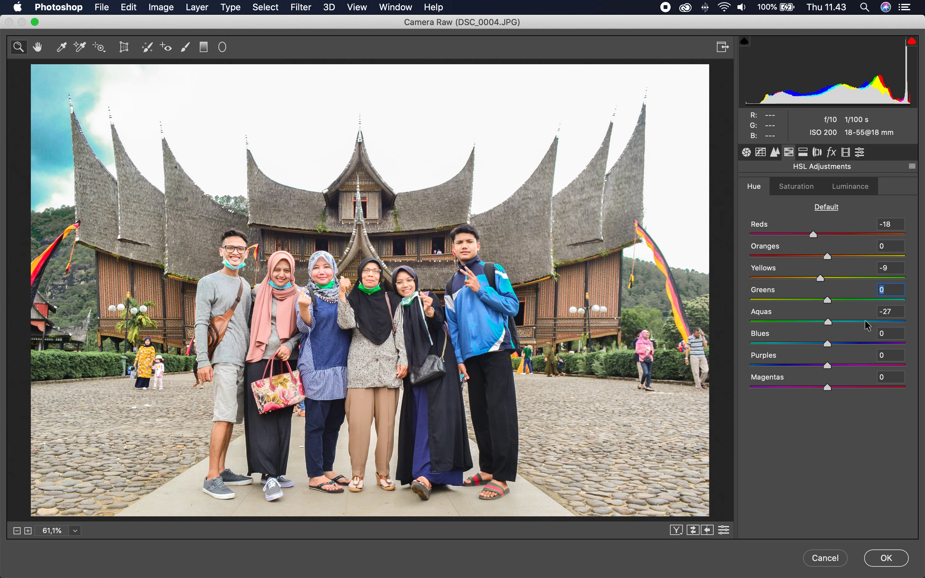
{"action": "double_click", "coordinate": [750, 323]}
{"action": "left_click", "coordinate": [808, 191]}
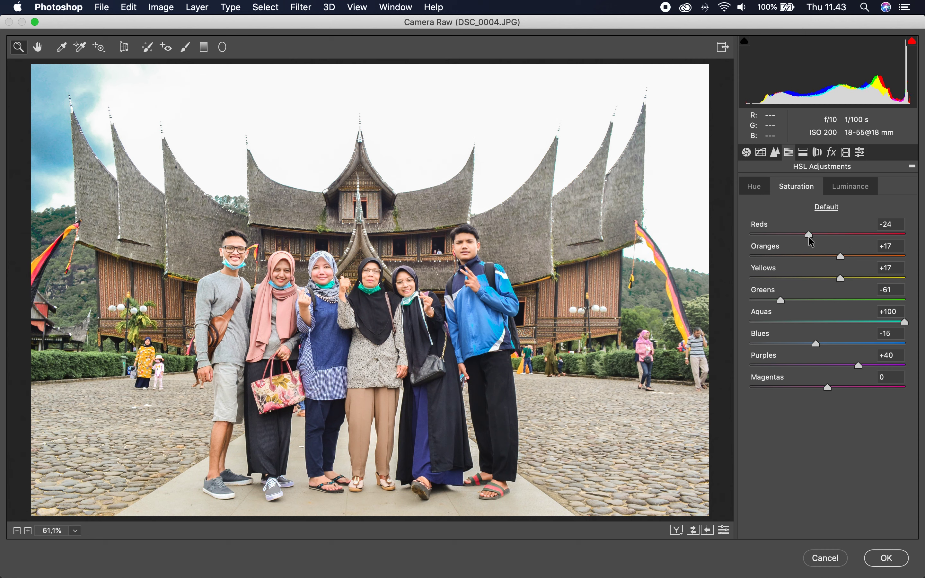
{"action": "left_click_drag", "start_coordinate": [849, 239], "coordinate": [769, 234]}
{"action": "key", "text": "super+z"}
Move through the Camera Raw panels to Camera Calibration.
{"action": "left_click", "coordinate": [843, 191]}
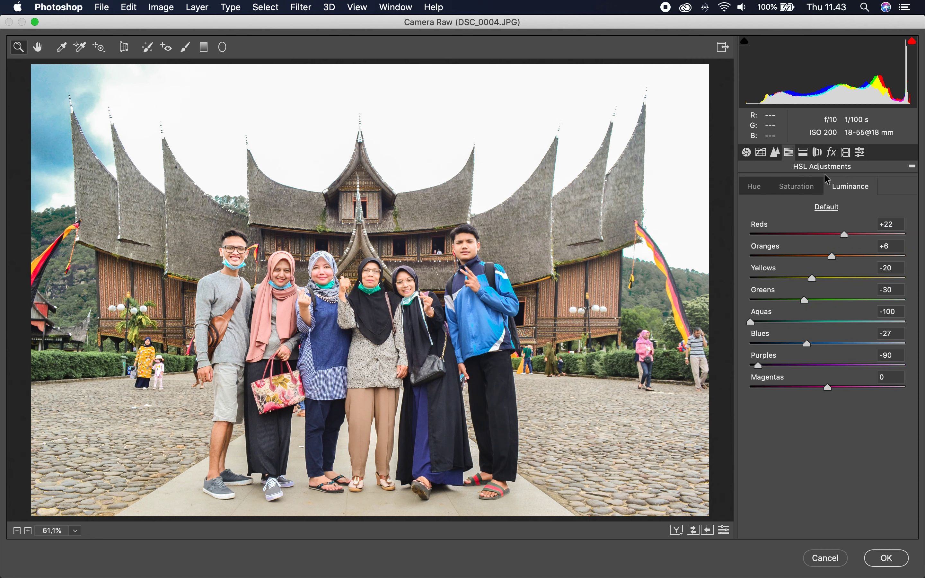
{"action": "left_click", "coordinate": [804, 152]}
{"action": "left_click", "coordinate": [819, 154]}
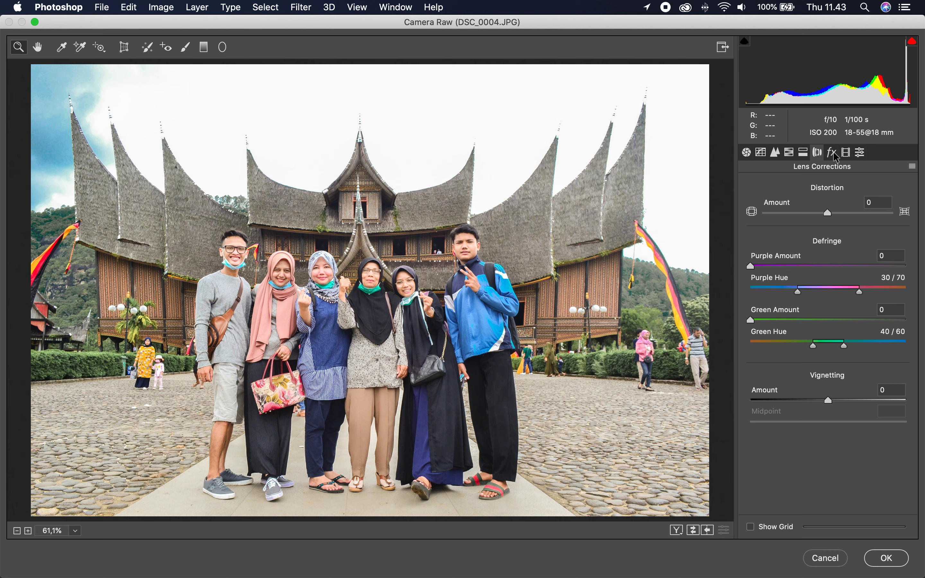
{"action": "left_click", "coordinate": [834, 153]}
{"action": "left_click", "coordinate": [846, 154]}
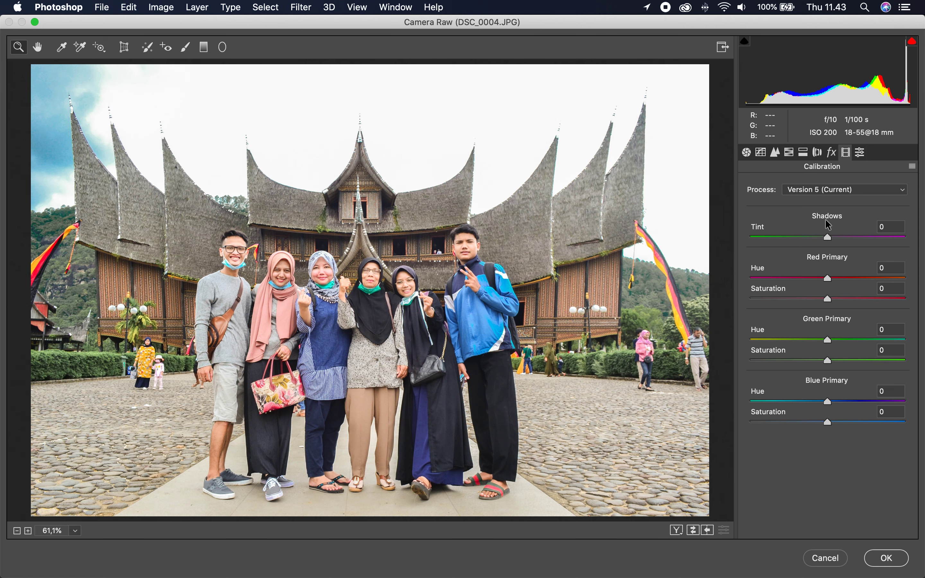
Set Shadows Tint −25, Red Primary −10/−18, Green Primary +11/+6, Blue Primary saturation +2.
{"action": "mouse_move", "coordinate": [829, 241]}
{"action": "left_mouse_down"}
{"action": "mouse_move", "coordinate": [774, 245]}
{"action": "mouse_move", "coordinate": [873, 239]}
{"action": "mouse_move", "coordinate": [919, 260]}
{"action": "mouse_move", "coordinate": [778, 247]}
{"action": "mouse_move", "coordinate": [808, 251]}
{"action": "mouse_move", "coordinate": [818, 280]}
{"action": "mouse_move", "coordinate": [798, 281]}
{"action": "mouse_move", "coordinate": [814, 284]}
{"action": "mouse_move", "coordinate": [817, 300]}
{"action": "mouse_move", "coordinate": [872, 301]}
{"action": "mouse_move", "coordinate": [814, 310]}
{"action": "left_mouse_up"}
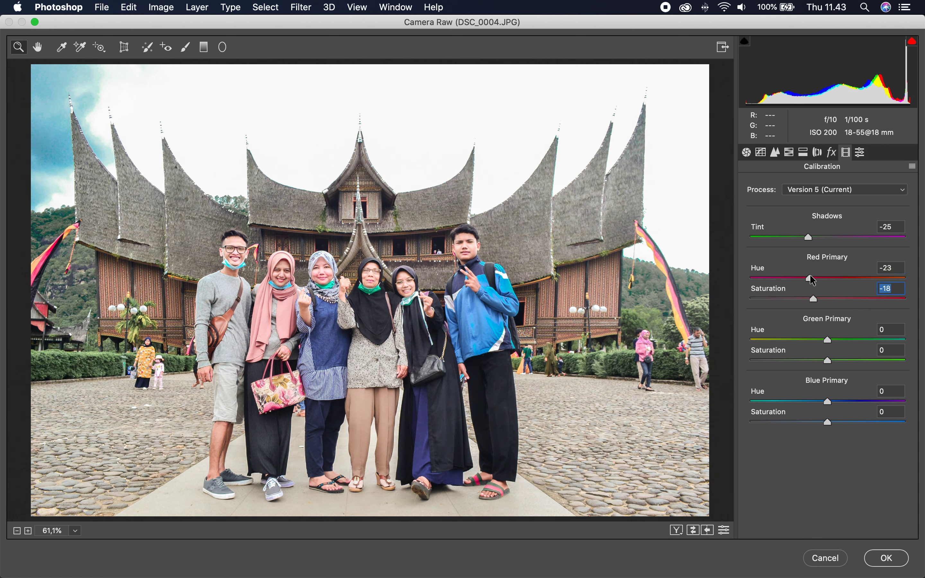
{"action": "left_click", "coordinate": [820, 279]}
{"action": "mouse_move", "coordinate": [827, 339]}
{"action": "left_mouse_down"}
{"action": "mouse_move", "coordinate": [810, 342]}
{"action": "mouse_move", "coordinate": [844, 348]}
{"action": "mouse_move", "coordinate": [793, 360]}
{"action": "mouse_move", "coordinate": [853, 359]}
{"action": "mouse_move", "coordinate": [833, 360]}
{"action": "left_mouse_up"}
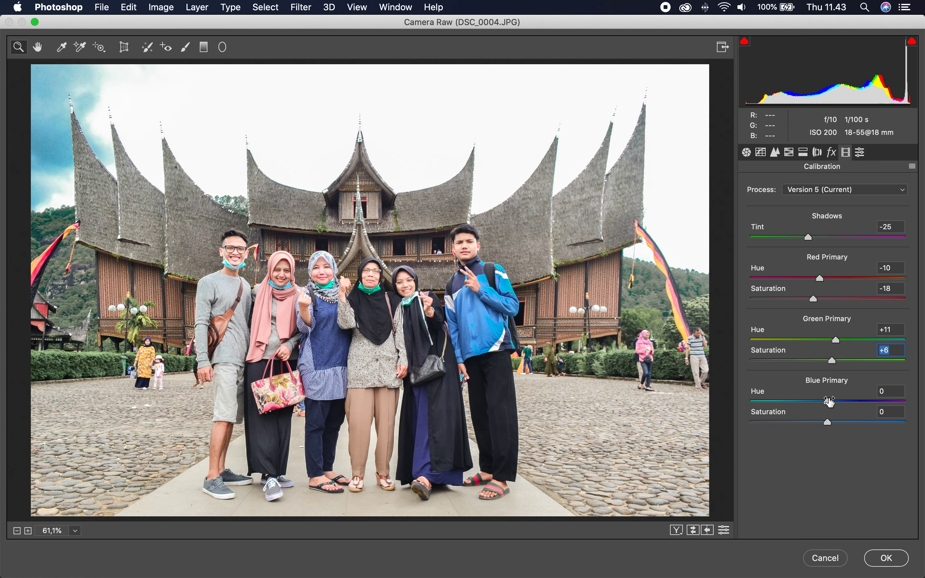
{"action": "mouse_move", "coordinate": [830, 401]}
{"action": "left_mouse_down"}
{"action": "mouse_move", "coordinate": [793, 401]}
{"action": "mouse_move", "coordinate": [861, 405]}
{"action": "mouse_move", "coordinate": [832, 403]}
{"action": "left_mouse_up"}
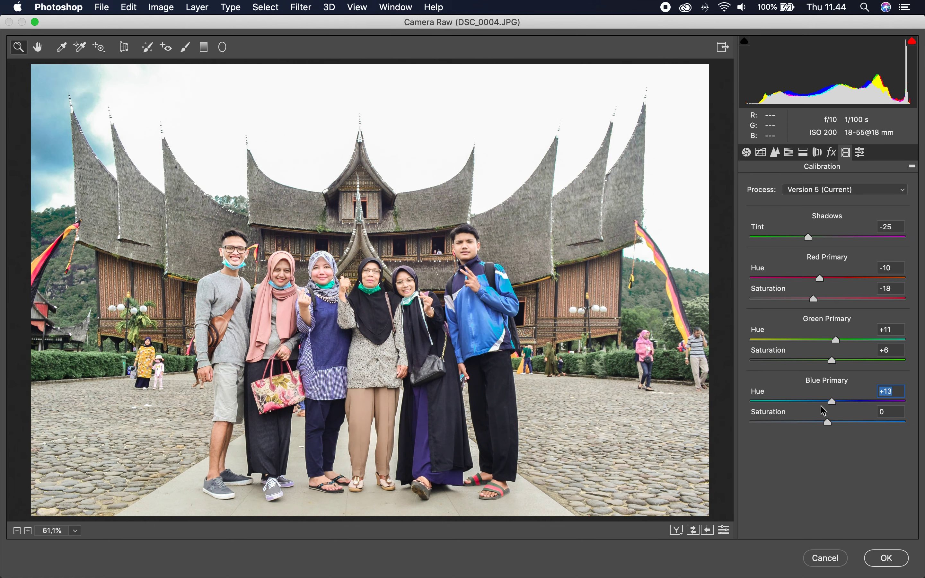
{"action": "double_click", "coordinate": [833, 402]}
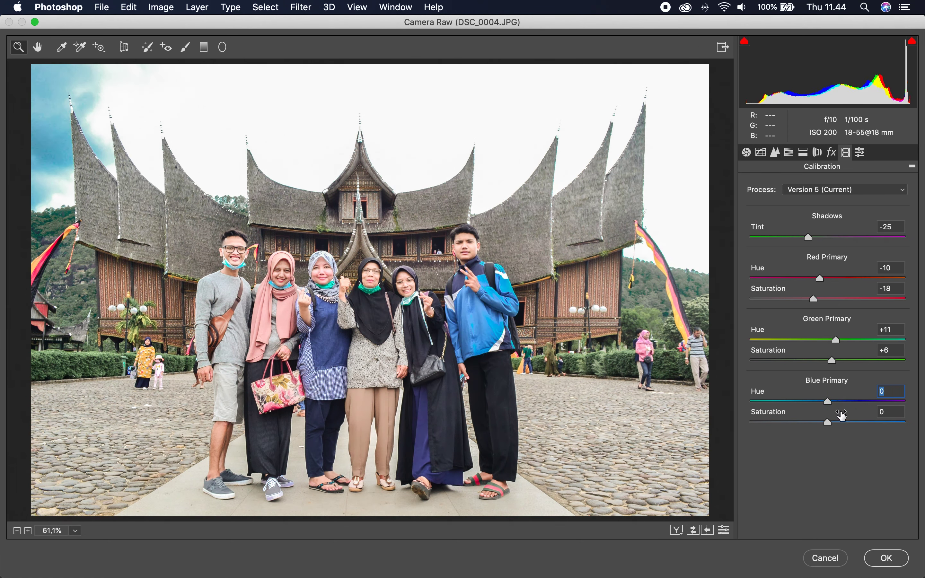
{"action": "mouse_move", "coordinate": [829, 421]}
{"action": "left_mouse_down"}
{"action": "mouse_move", "coordinate": [807, 422]}
{"action": "mouse_move", "coordinate": [847, 425]}
{"action": "mouse_move", "coordinate": [828, 429]}
{"action": "mouse_move", "coordinate": [837, 421]}
{"action": "left_mouse_up"}
Toggle between the original and edited settings to compare the grade.
{"action": "left_click", "coordinate": [862, 155]}
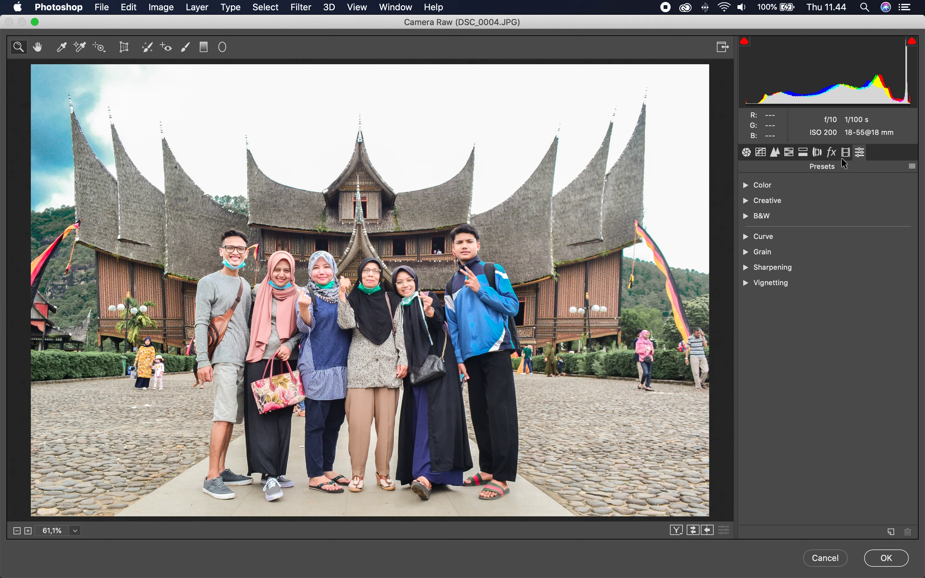
{"action": "left_click", "coordinate": [693, 530]}
{"action": "left_click", "coordinate": [694, 532]}
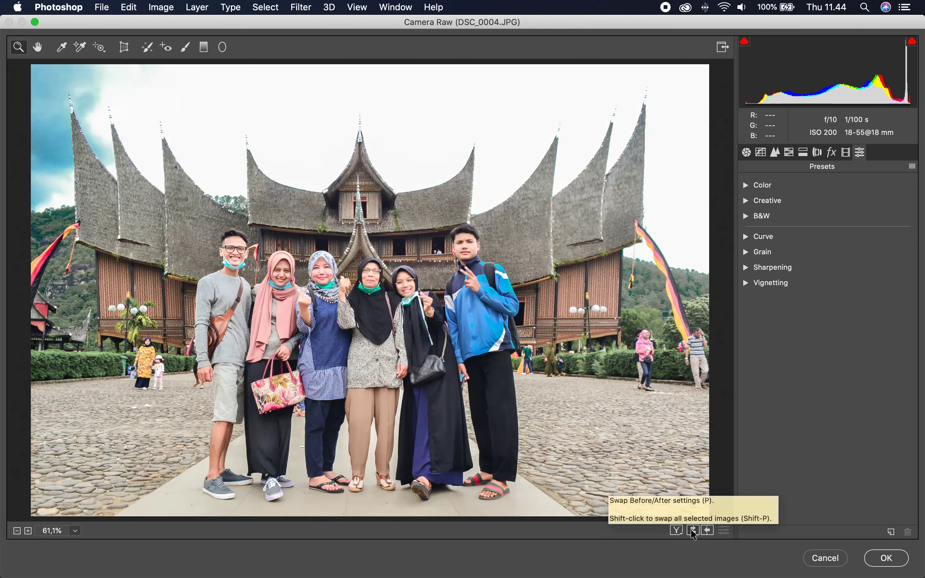
{"action": "left_click", "coordinate": [695, 532]}
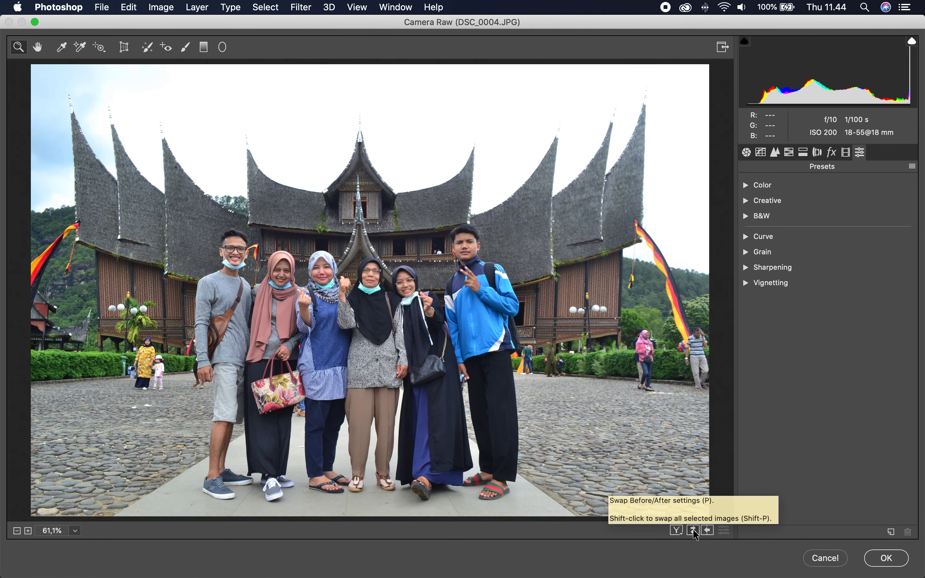
{"action": "left_click", "coordinate": [694, 531]}
{"action": "left_click", "coordinate": [695, 532]}
View before/after side by side, split and stacked, then apply the Camera Raw edits.
{"action": "left_click", "coordinate": [682, 534]}
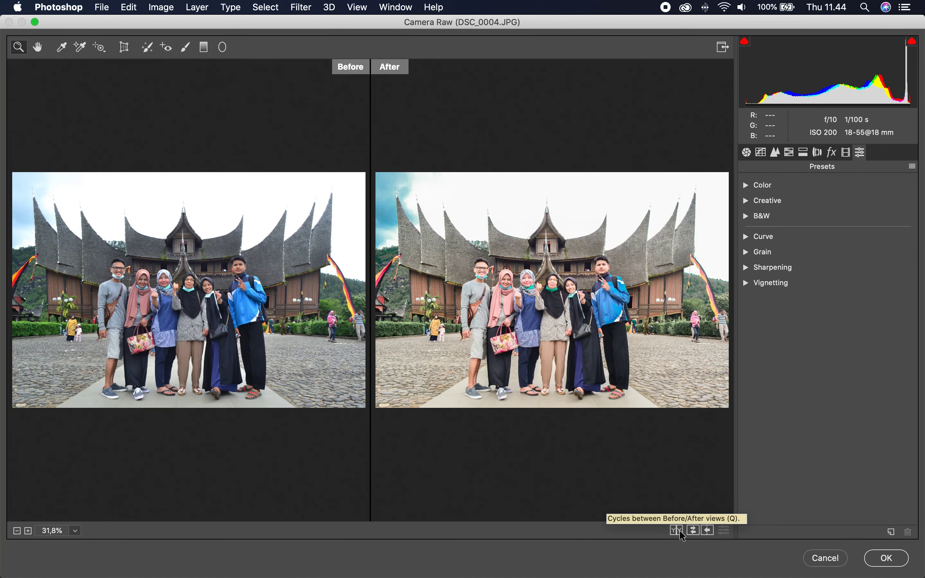
{"action": "left_click", "coordinate": [681, 534]}
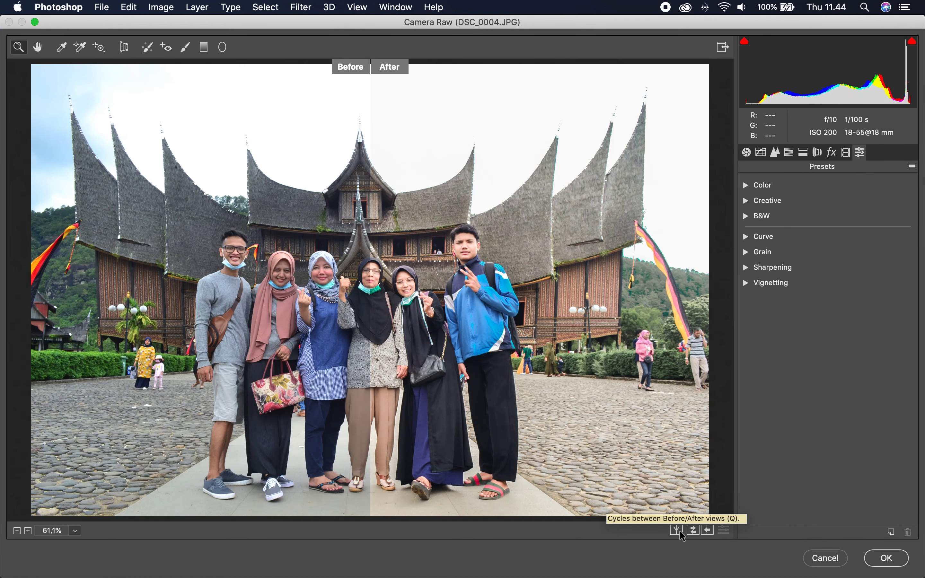
{"action": "left_click", "coordinate": [683, 533]}
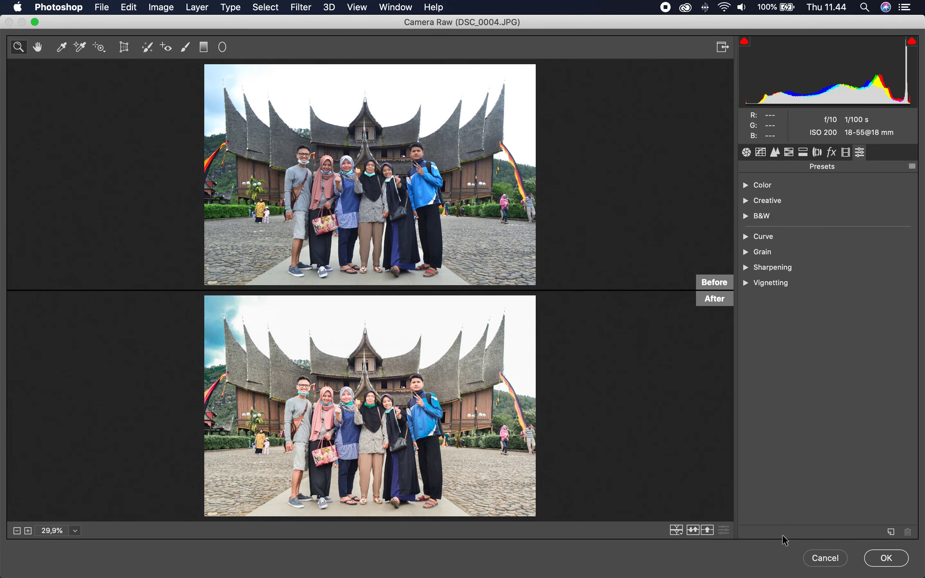
{"action": "left_click", "coordinate": [892, 558]}
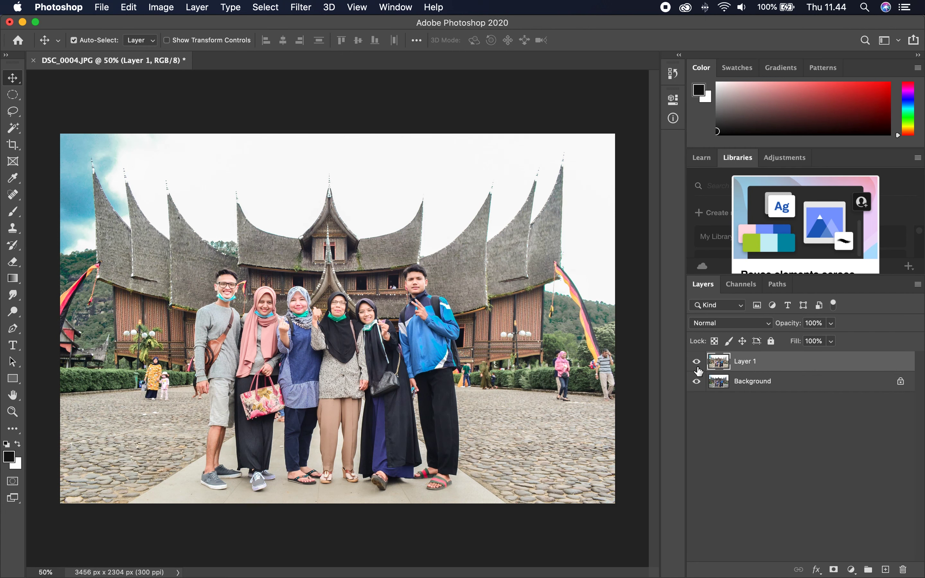
Compare the graded layer with the original, then add a Levels adjustment layer.
{"action": "left_click", "coordinate": [696, 362]}
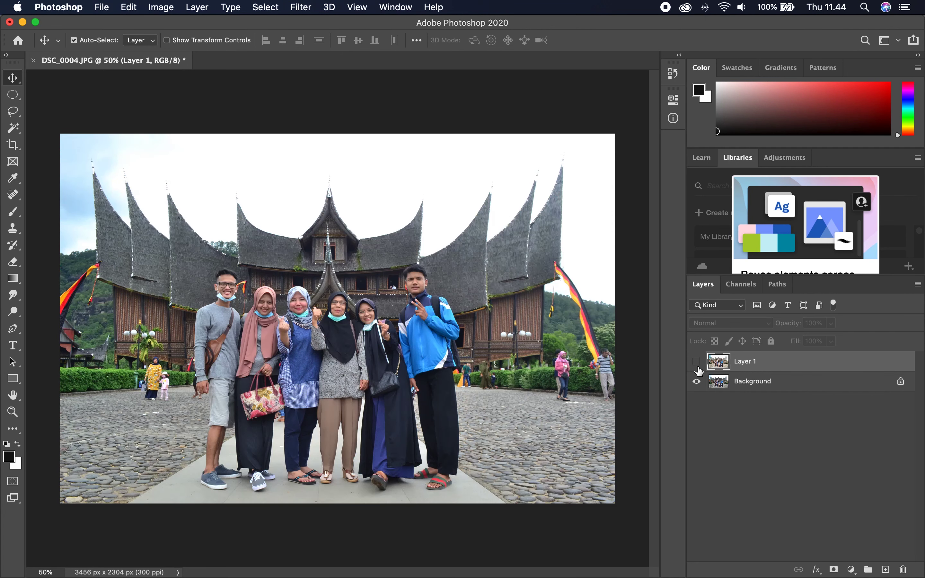
{"action": "left_click", "coordinate": [698, 367]}
{"action": "left_click", "coordinate": [697, 366]}
{"action": "left_click", "coordinate": [782, 438]}
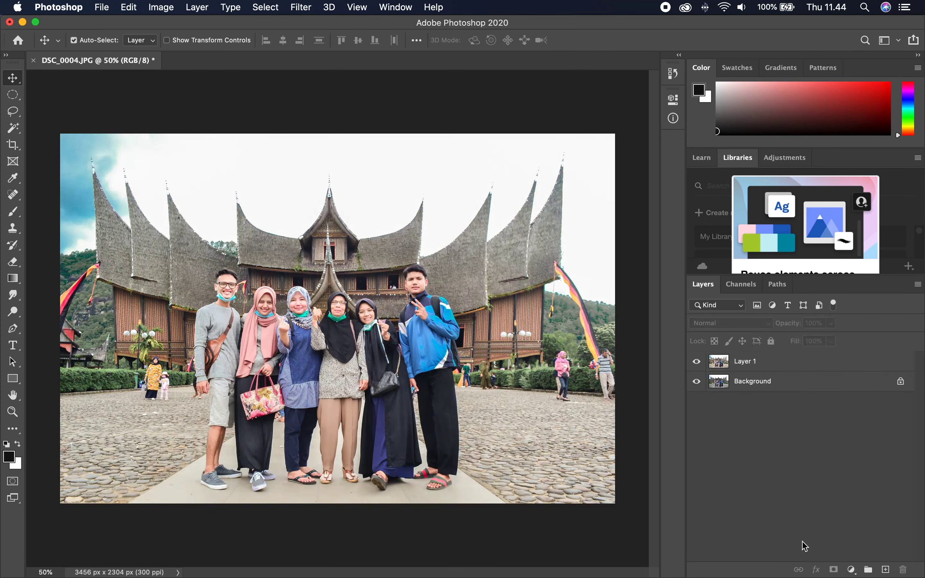
{"action": "left_click", "coordinate": [851, 570]}
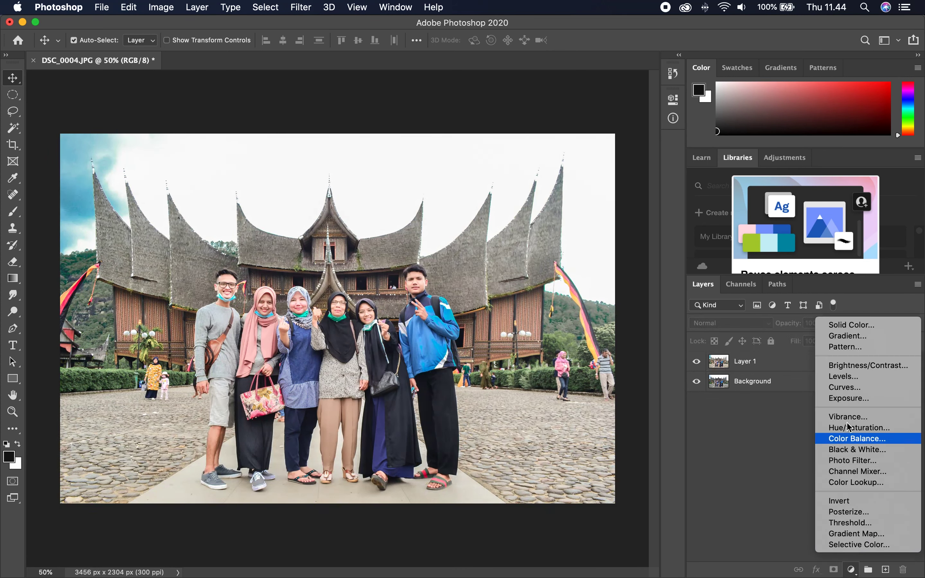
{"action": "left_click", "coordinate": [851, 378]}
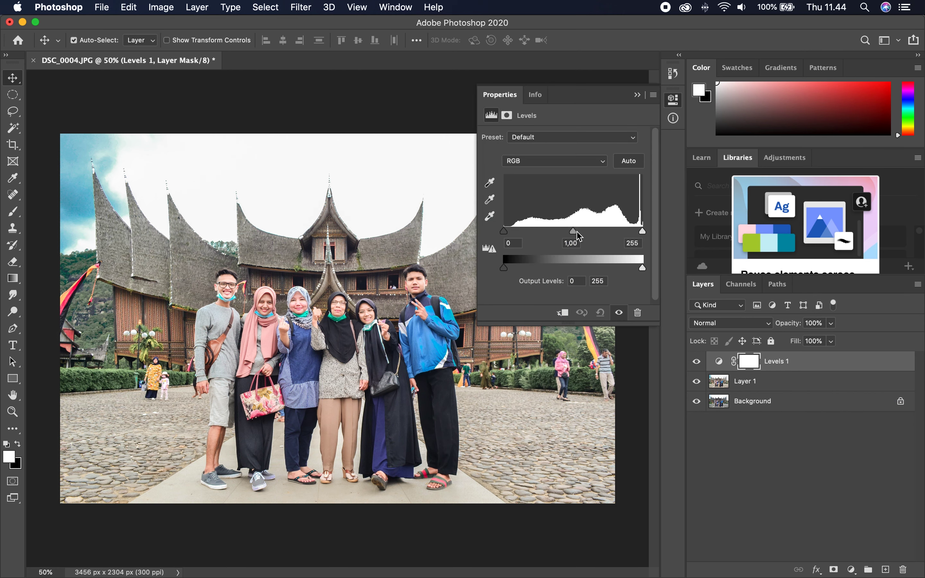
Set Levels input levels to 7, 0,90 and 247, toggling the layer to compare.
{"action": "mouse_move", "coordinate": [573, 231]}
{"action": "left_mouse_down"}
{"action": "mouse_move", "coordinate": [582, 236]}
{"action": "mouse_move", "coordinate": [566, 237]}
{"action": "mouse_move", "coordinate": [579, 236]}
{"action": "left_mouse_up"}
{"action": "key", "text": "super+z"}
{"action": "left_click_drag", "start_coordinate": [504, 270], "coordinate": [475, 275]}
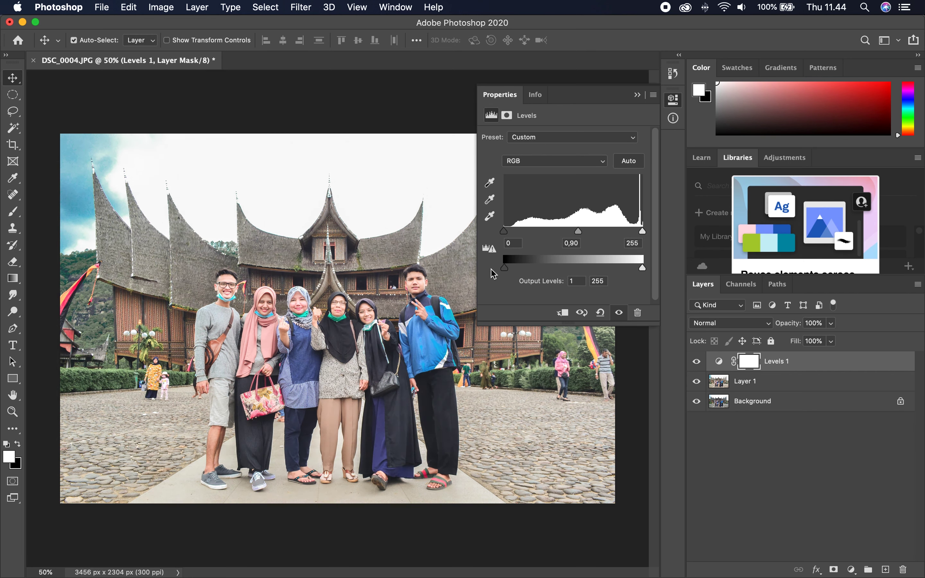
{"action": "mouse_move", "coordinate": [642, 269]}
{"action": "left_mouse_down"}
{"action": "mouse_move", "coordinate": [629, 269]}
{"action": "mouse_move", "coordinate": [644, 269]}
{"action": "left_mouse_up"}
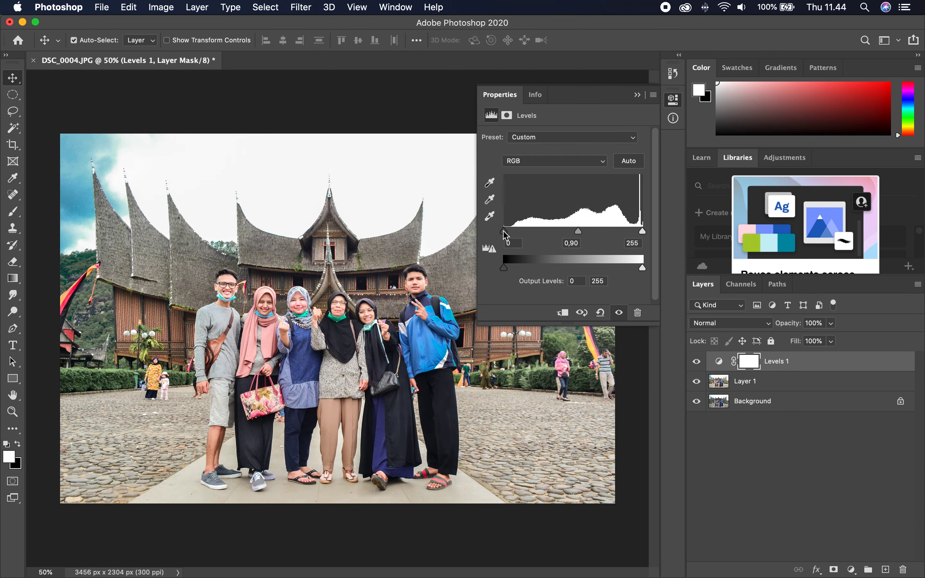
{"action": "left_click_drag", "start_coordinate": [504, 231], "coordinate": [508, 232]}
{"action": "mouse_move", "coordinate": [643, 233]}
{"action": "left_mouse_down"}
{"action": "mouse_move", "coordinate": [612, 232]}
{"action": "mouse_move", "coordinate": [639, 231]}
{"action": "left_mouse_up"}
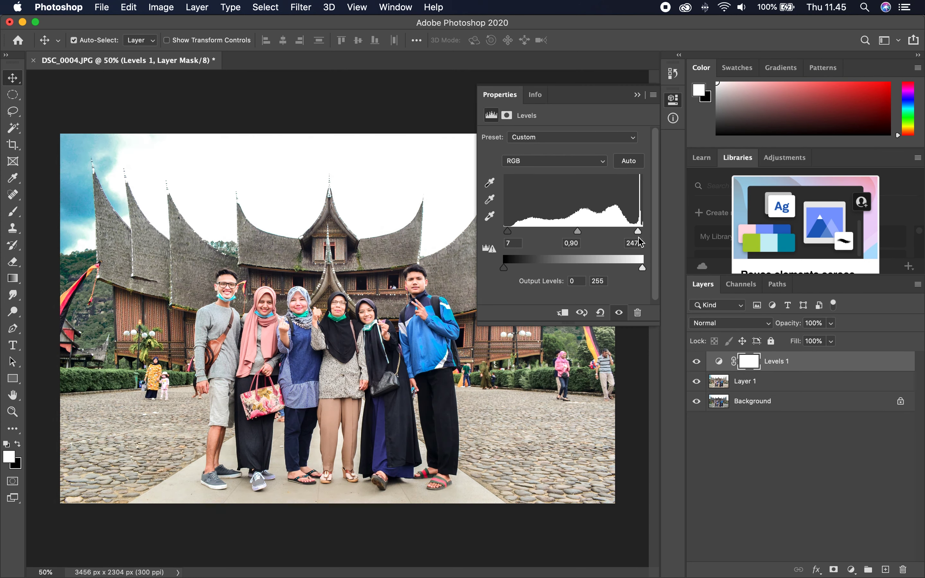
{"action": "left_click", "coordinate": [697, 362]}
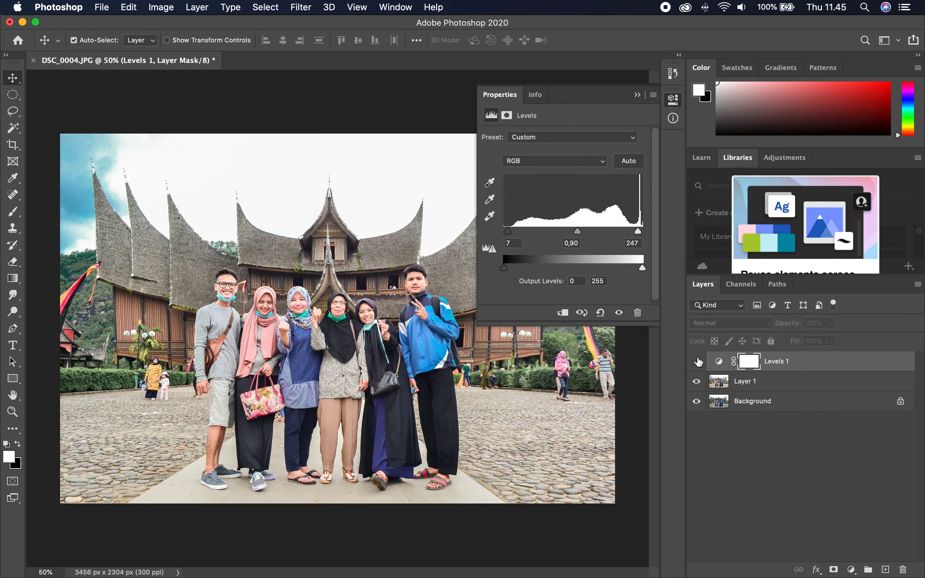
{"action": "left_click", "coordinate": [697, 361]}
Add a Color Balance adjustment layer with midtones +6, 0, −6.
{"action": "left_click", "coordinate": [776, 458]}
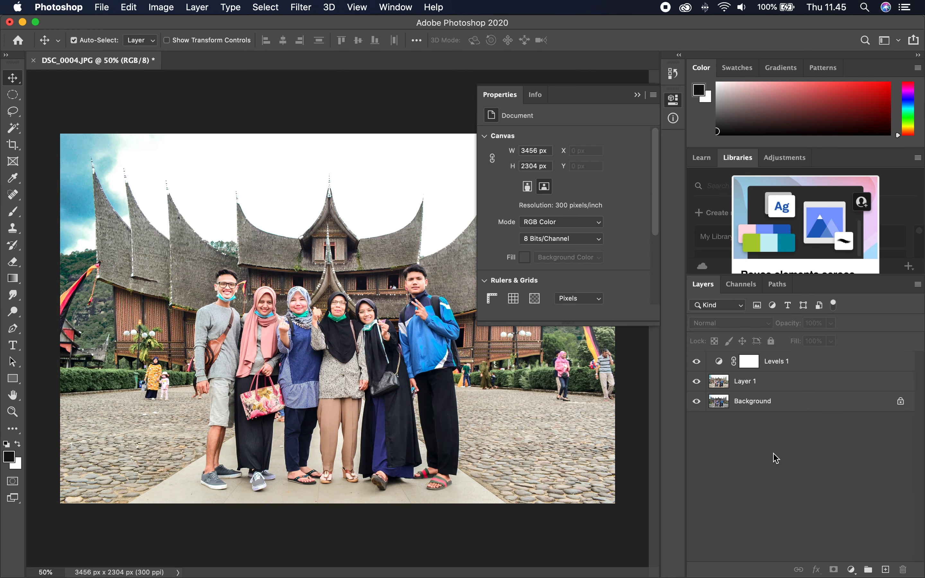
{"action": "left_click", "coordinate": [852, 570]}
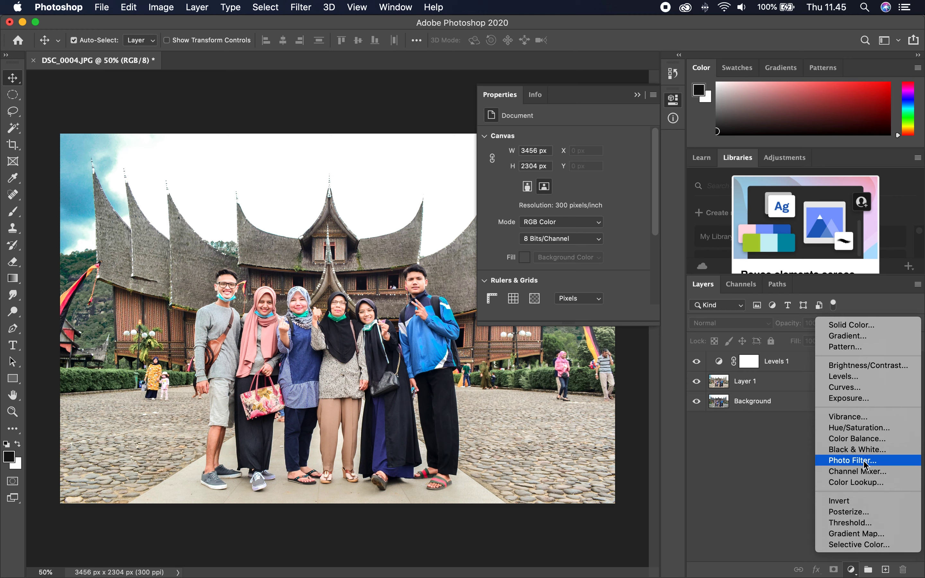
{"action": "left_click", "coordinate": [867, 440]}
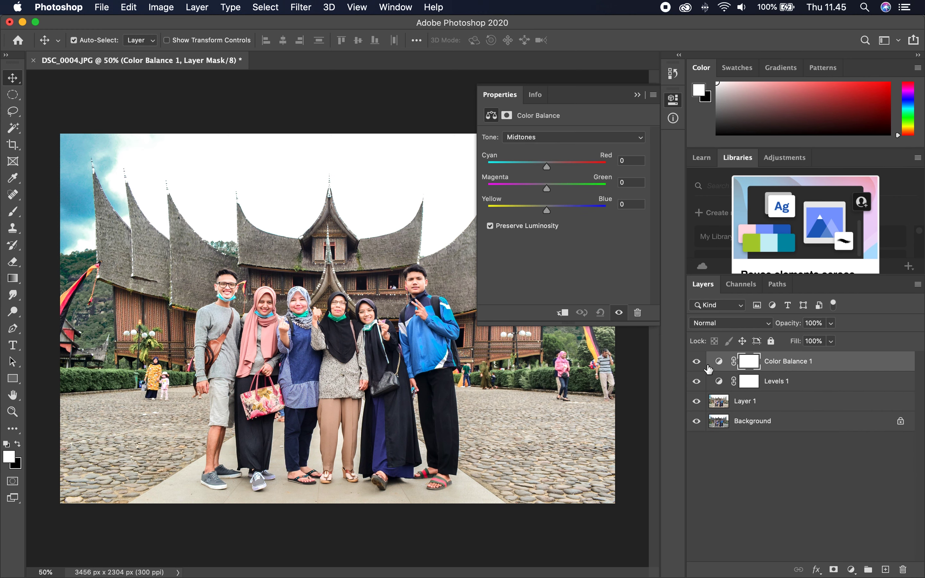
{"action": "mouse_move", "coordinate": [548, 168]}
{"action": "left_mouse_down"}
{"action": "mouse_move", "coordinate": [562, 173]}
{"action": "mouse_move", "coordinate": [548, 176]}
{"action": "mouse_move", "coordinate": [543, 211]}
{"action": "left_mouse_up"}
{"action": "key", "text": "super+z"}
Deselect layers and toggle Color Balance and Levels visibility to compare.
{"action": "left_click", "coordinate": [732, 425]}
{"action": "left_click", "coordinate": [778, 451]}
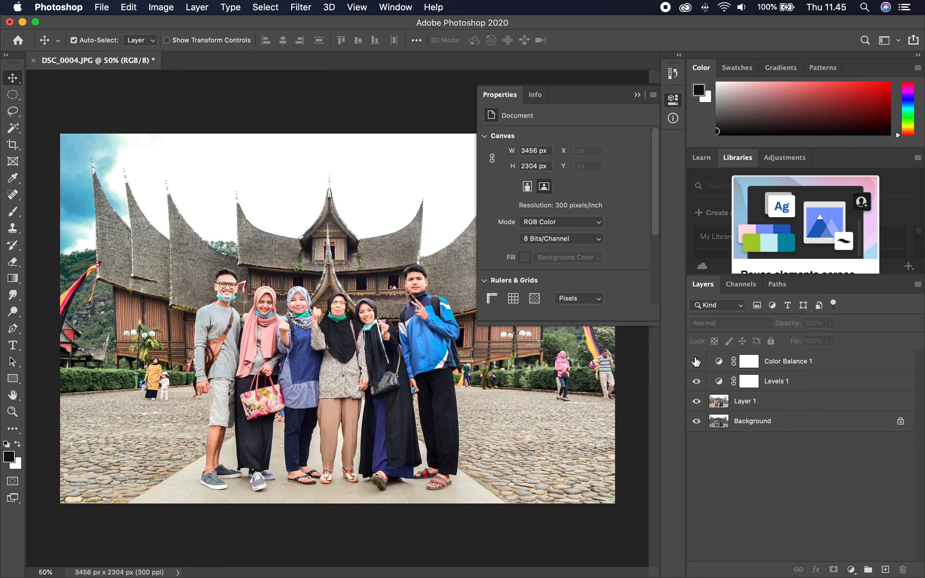
{"action": "left_click", "coordinate": [696, 362]}
{"action": "left_click", "coordinate": [696, 381]}
Save the layered edit as DSC_0004.psd in Photoshop format, accepting the compatibility options.
{"action": "key", "text": "super+s"}
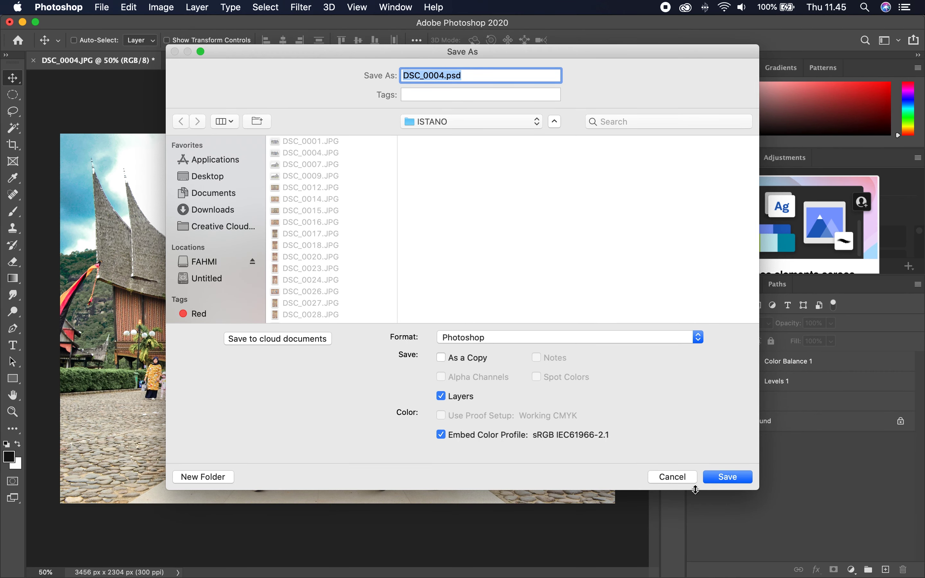
{"action": "left_click", "coordinate": [733, 480]}
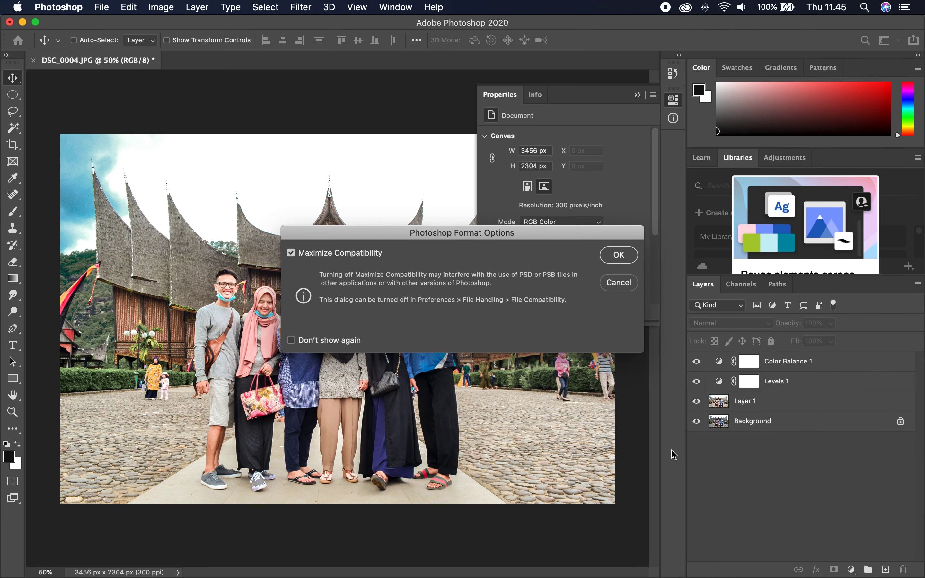
{"action": "left_click", "coordinate": [631, 256]}
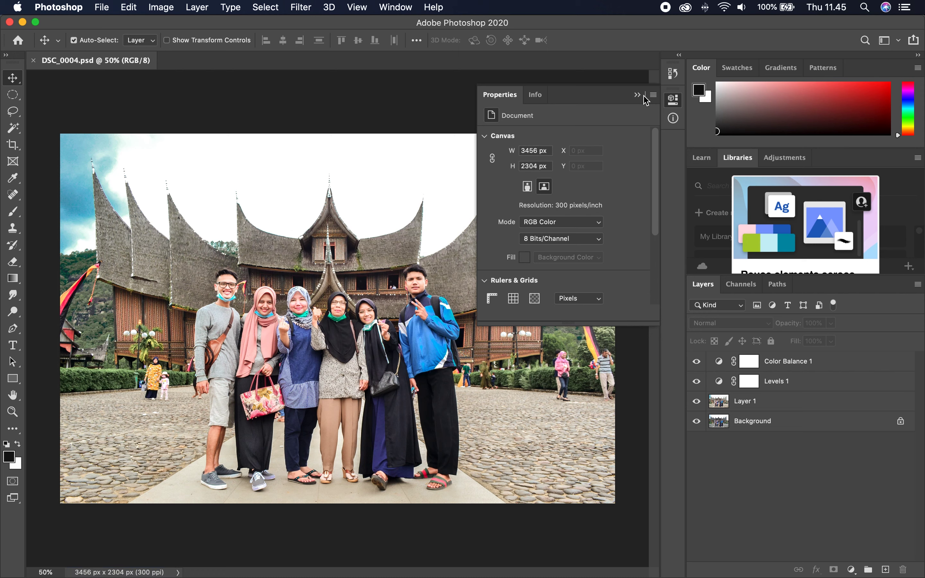
Toggle Layer 1, Color Balance and Levels visibility to compare, then show the adjustment layer list.
{"action": "left_click", "coordinate": [639, 94]}
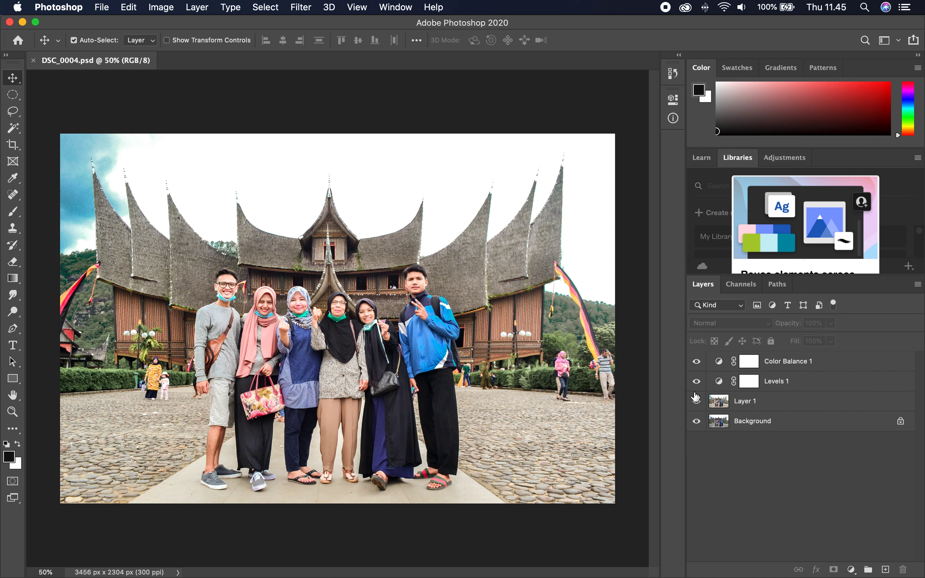
{"action": "left_click", "coordinate": [696, 402]}
{"action": "left_click", "coordinate": [696, 402]}
{"action": "left_click", "coordinate": [696, 402]}
{"action": "left_click", "coordinate": [696, 402]}
{"action": "left_click", "coordinate": [696, 402]}
{"action": "left_click", "coordinate": [696, 381]}
{"action": "left_click", "coordinate": [696, 361]}
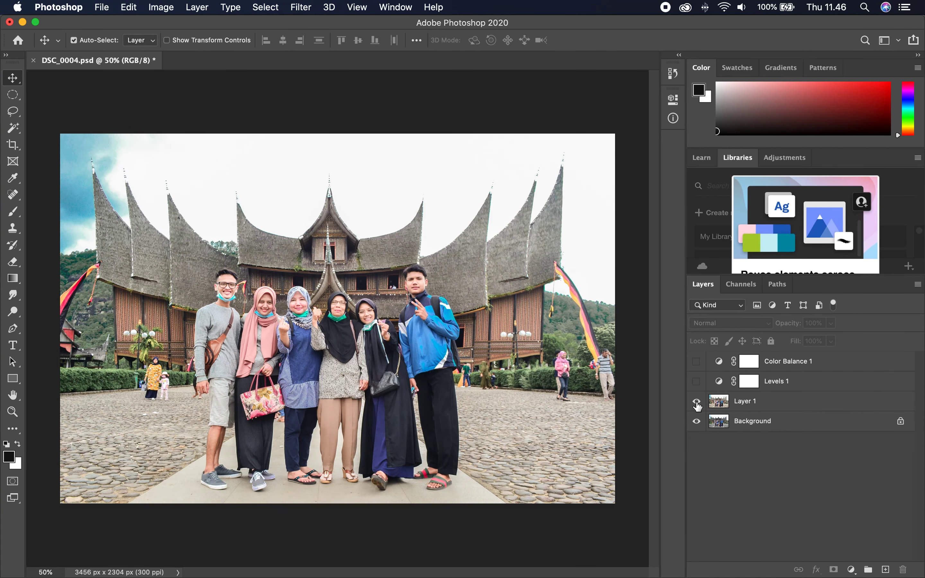
{"action": "left_click", "coordinate": [696, 381]}
{"action": "left_click", "coordinate": [696, 361]}
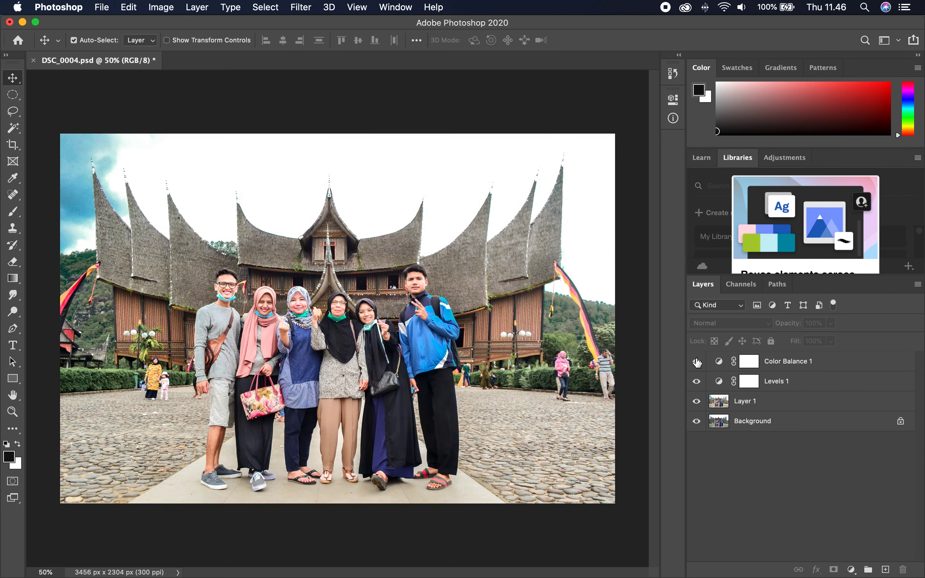
{"action": "left_click", "coordinate": [851, 570]}
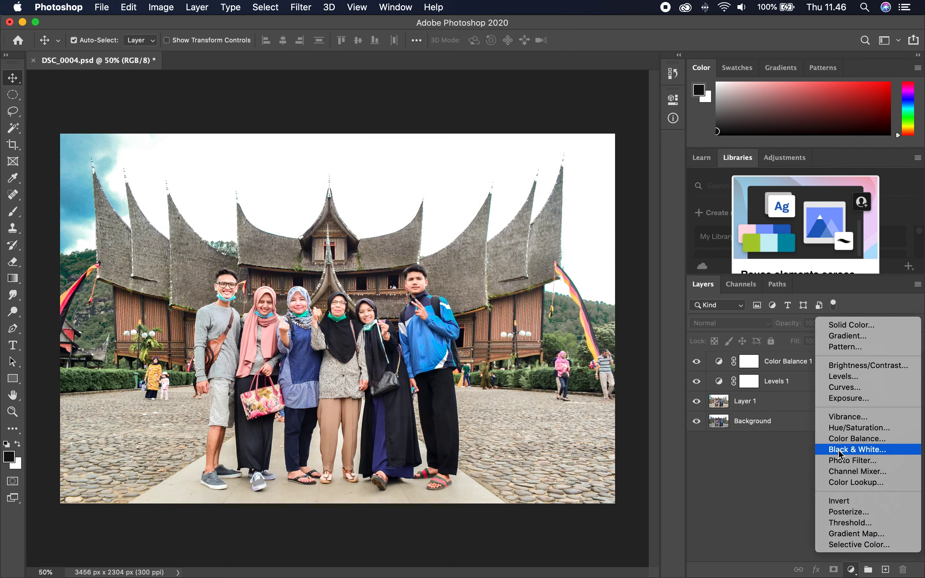
Add an Exposure layer, trying Exposure, Offset and Gamma values while keeping Exposure at 0,00.
{"action": "left_click", "coordinate": [848, 398]}
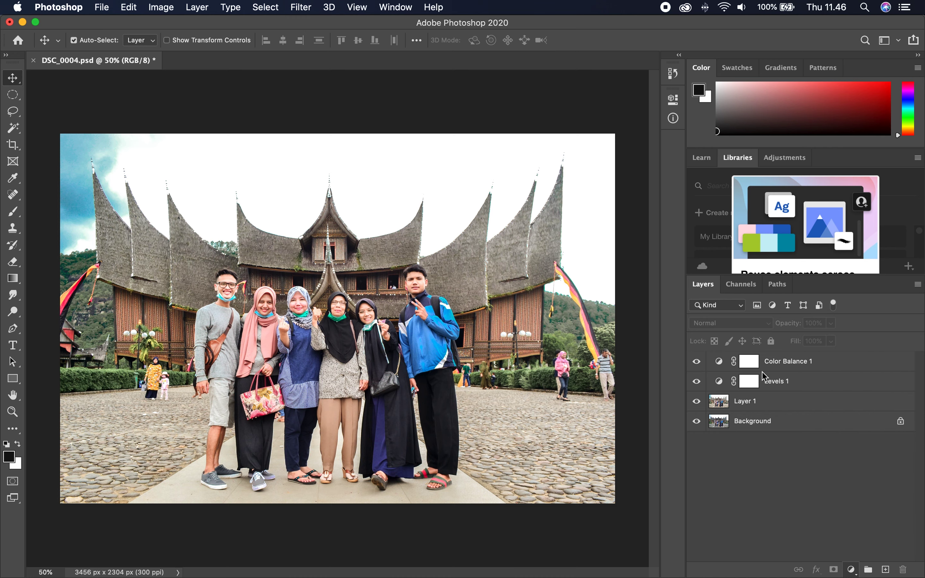
{"action": "mouse_move", "coordinate": [564, 168]}
{"action": "left_mouse_down"}
{"action": "mouse_move", "coordinate": [525, 171]}
{"action": "mouse_move", "coordinate": [587, 175]}
{"action": "left_mouse_up"}
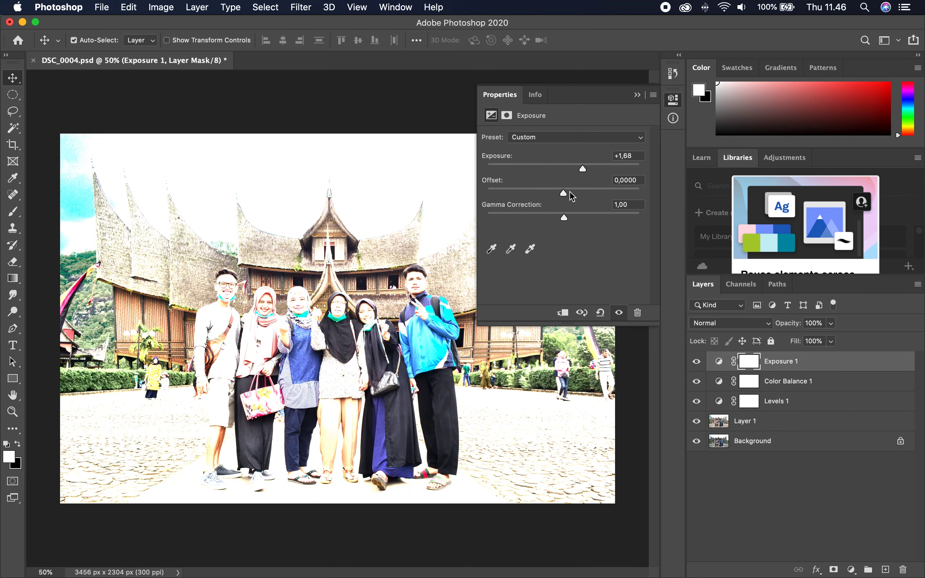
{"action": "left_click", "coordinate": [601, 313]}
{"action": "mouse_move", "coordinate": [563, 193]}
{"action": "left_mouse_down"}
{"action": "mouse_move", "coordinate": [548, 197]}
{"action": "mouse_move", "coordinate": [565, 200]}
{"action": "mouse_move", "coordinate": [556, 199]}
{"action": "left_mouse_up"}
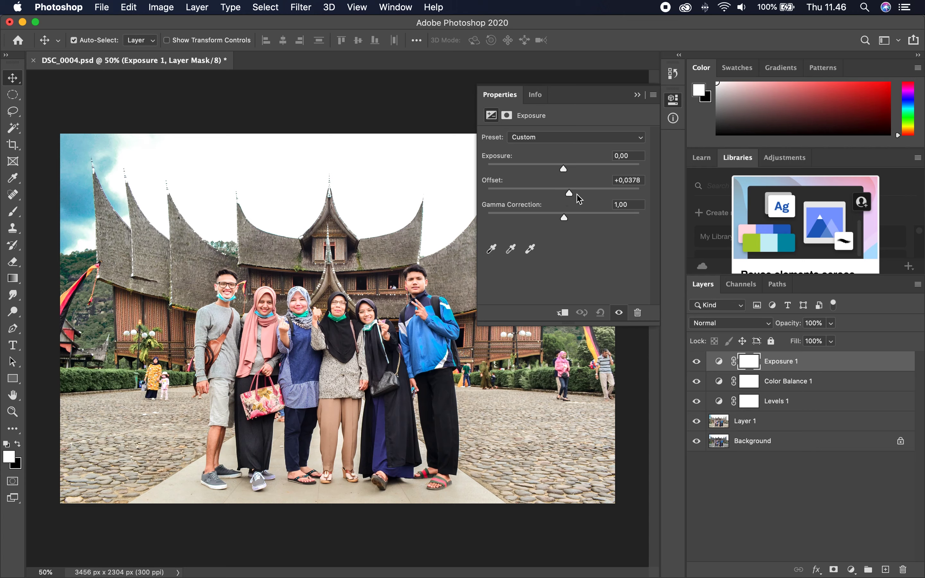
{"action": "key", "text": "super+z"}
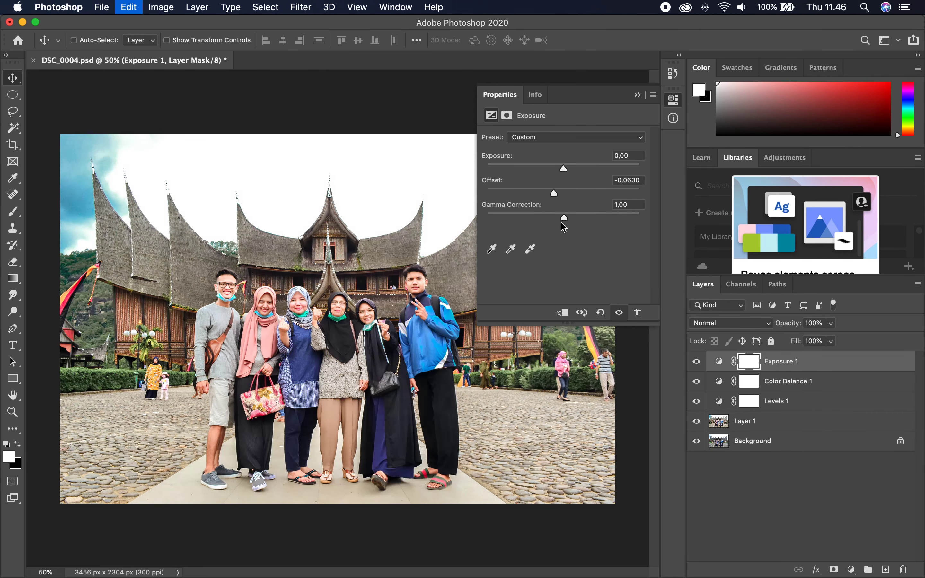
{"action": "mouse_move", "coordinate": [564, 217]}
{"action": "left_mouse_down"}
{"action": "mouse_move", "coordinate": [549, 218]}
{"action": "mouse_move", "coordinate": [580, 219]}
{"action": "left_mouse_up"}
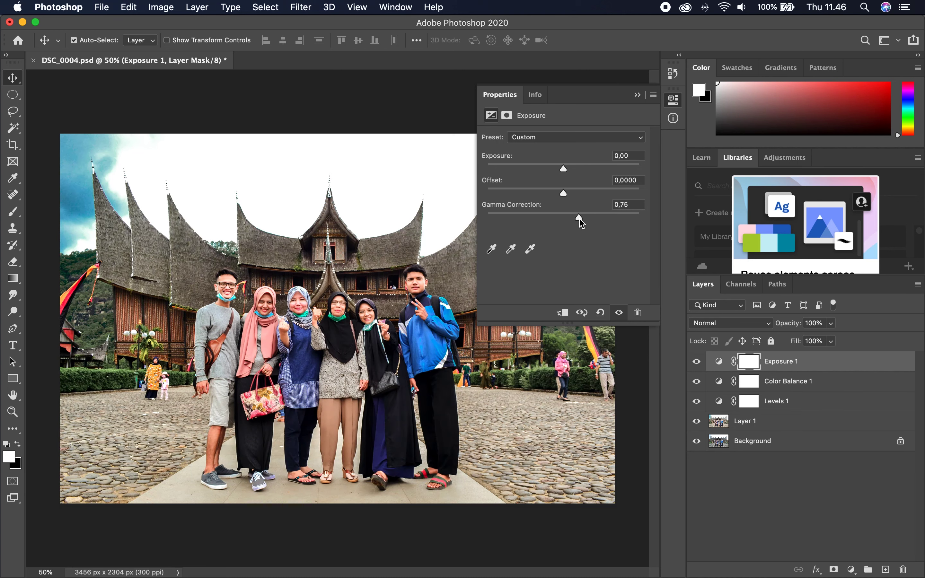
Undo the Gamma change and delete the Exposure 1 layer.
{"action": "key", "text": "super+z"}
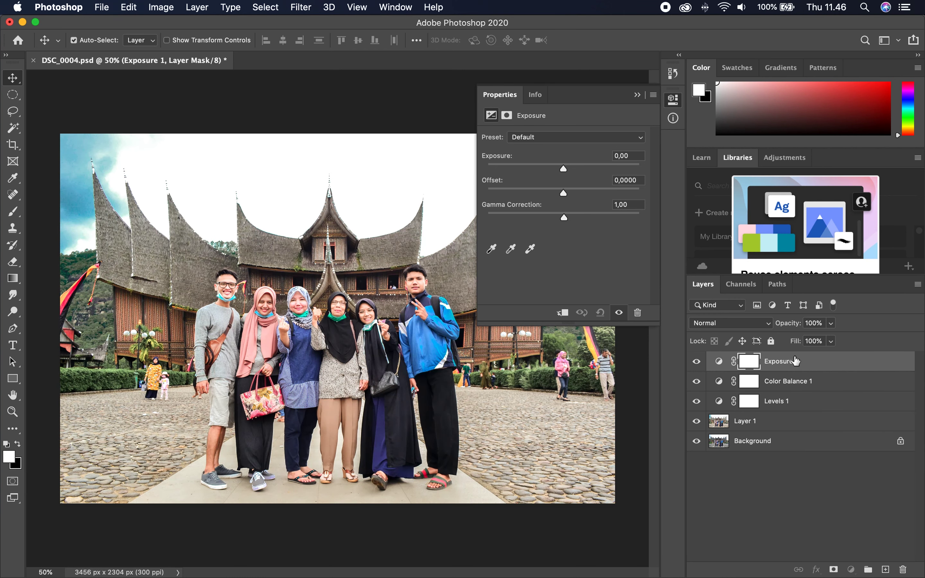
{"action": "left_click", "coordinate": [795, 361]}
{"action": "left_click", "coordinate": [905, 570]}
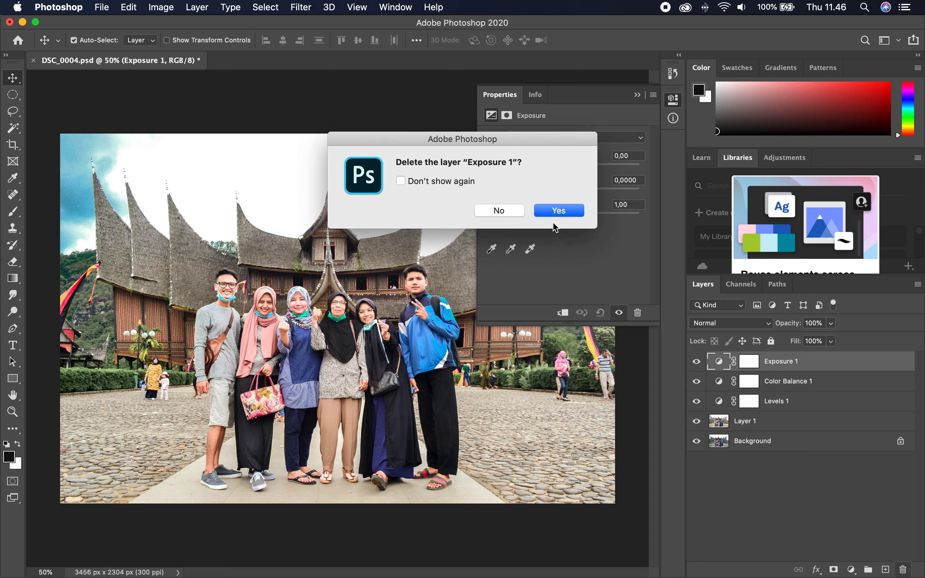
{"action": "left_click", "coordinate": [547, 211]}
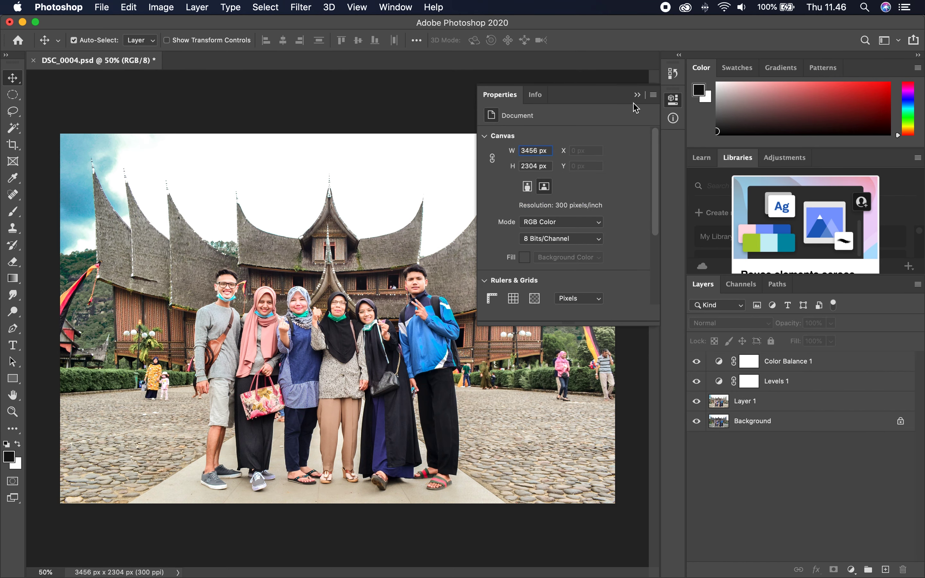
{"action": "left_click", "coordinate": [637, 95]}
Re-show Color Balance and Levels, then toggle Layer 1 repeatedly to compare the grade.
{"action": "key", "text": "super+minus"}
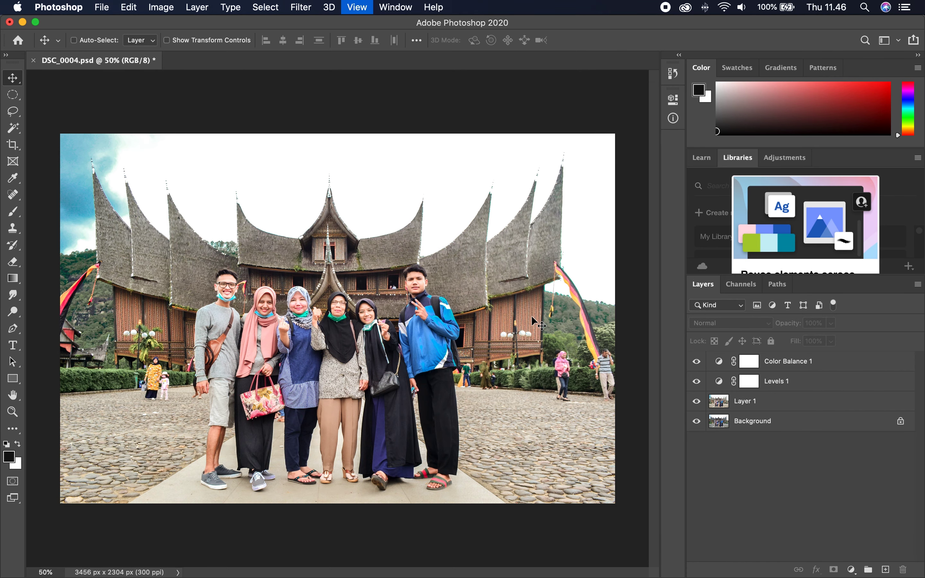
{"action": "key", "text": "super+plus"}
{"action": "left_click", "coordinate": [698, 363]}
{"action": "left_click", "coordinate": [697, 381]}
{"action": "left_click", "coordinate": [696, 401]}
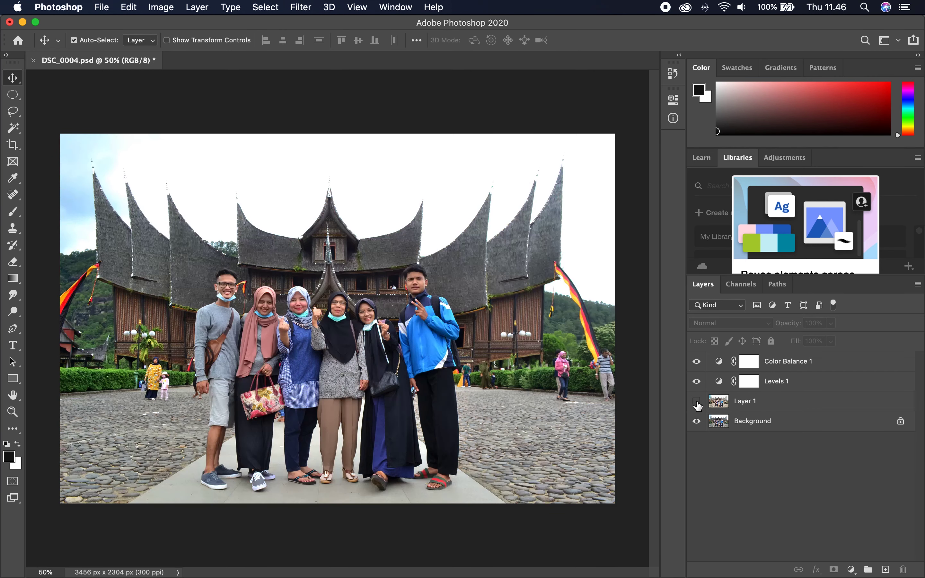
{"action": "left_click", "coordinate": [696, 402]}
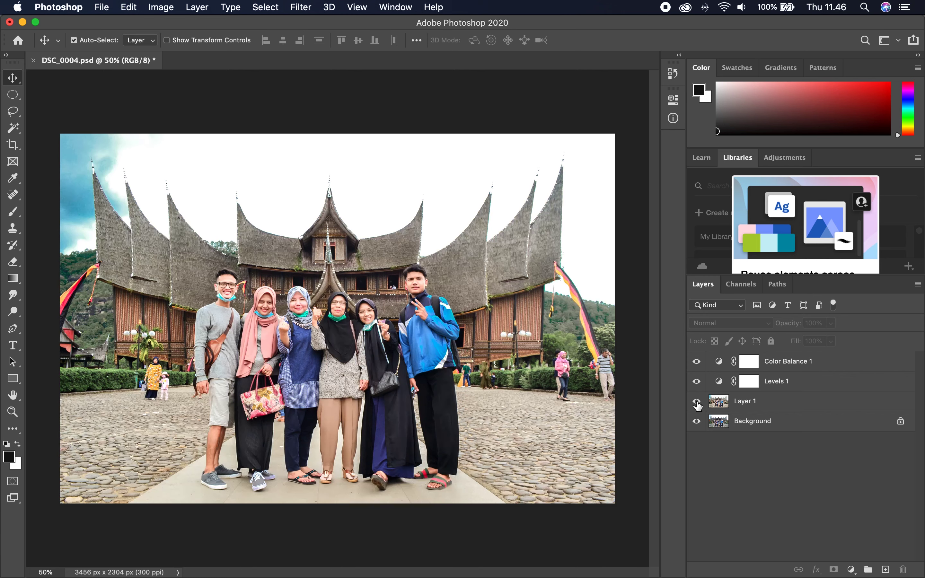
{"action": "left_click", "coordinate": [696, 401]}
{"action": "left_click", "coordinate": [696, 401]}
{"action": "left_click", "coordinate": [696, 401]}
{"action": "left_click", "coordinate": [696, 401]}
Add a trial Color Lookup adjustment layer loading a DeviceLink profile.
{"action": "left_click", "coordinate": [851, 570]}
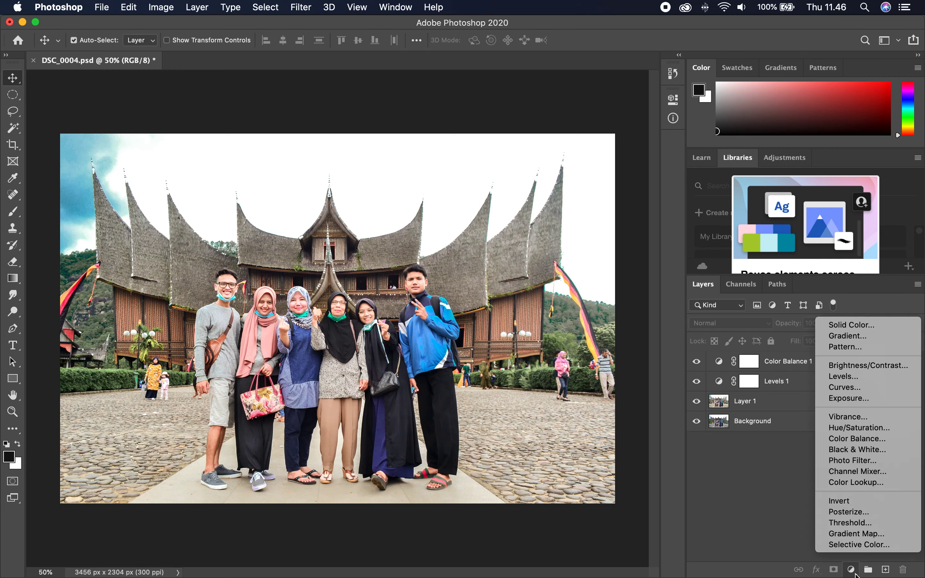
{"action": "left_click", "coordinate": [880, 484]}
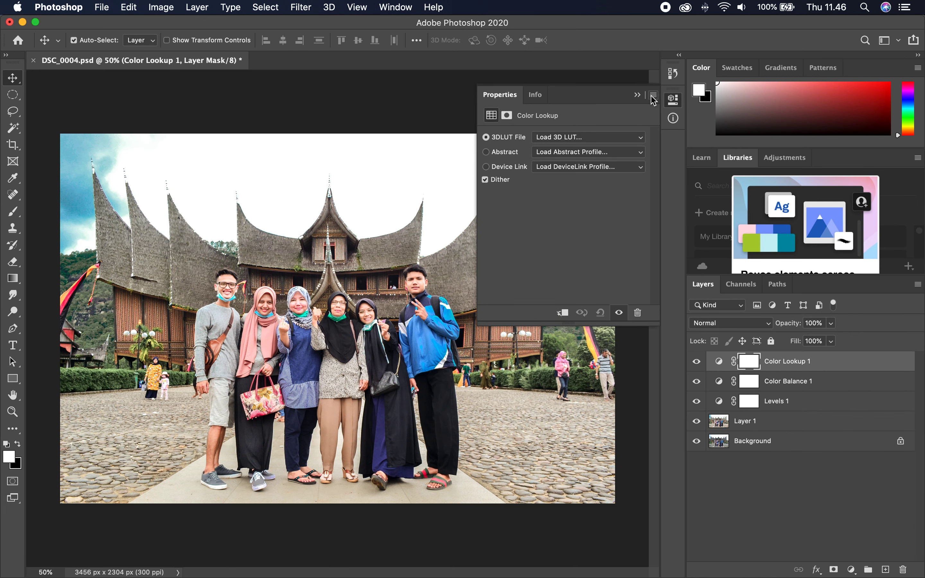
{"action": "left_click", "coordinate": [697, 361]}
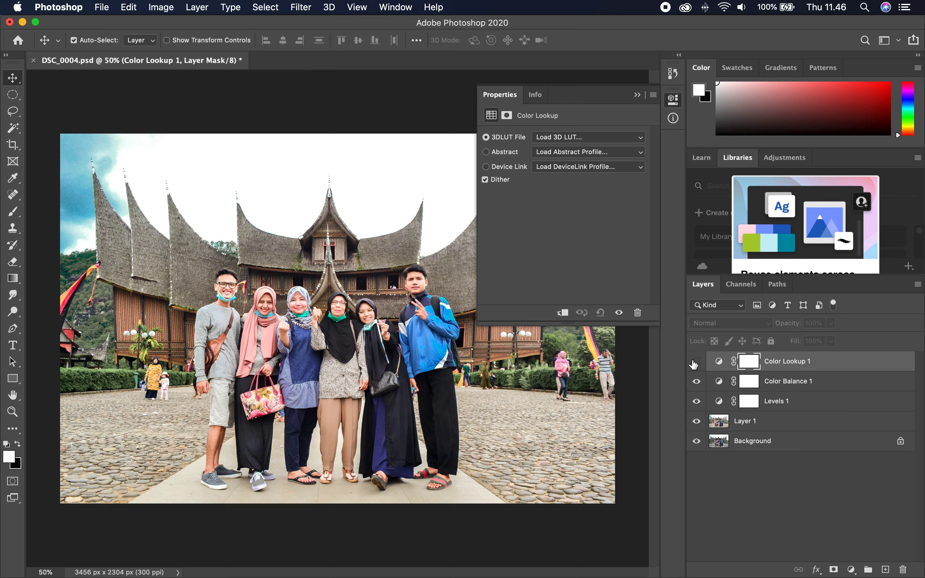
{"action": "left_click", "coordinate": [487, 168]}
Delete the Color Lookup 1 mask and then the layer itself, confirming each removal.
{"action": "left_click", "coordinate": [616, 361]}
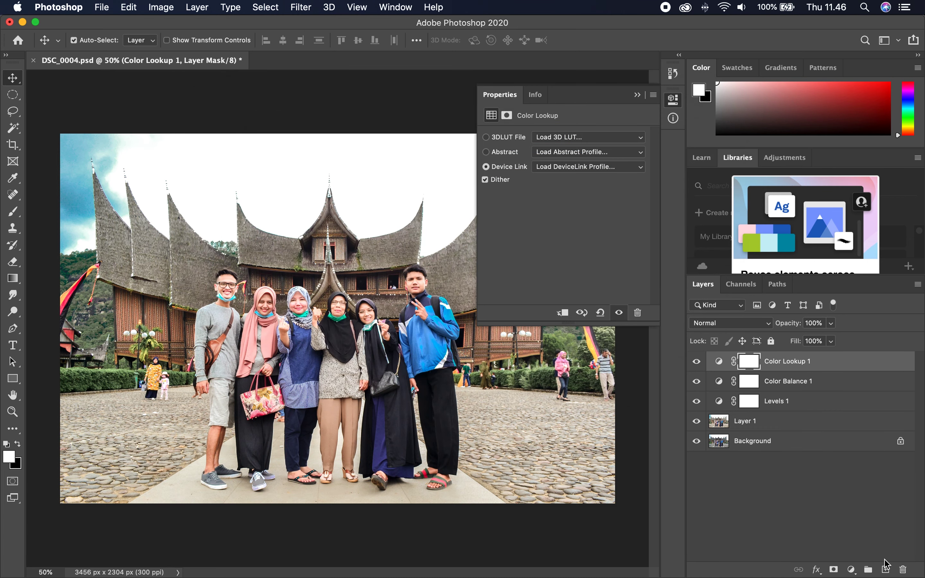
{"action": "left_click", "coordinate": [903, 570]}
{"action": "key", "text": "Return"}
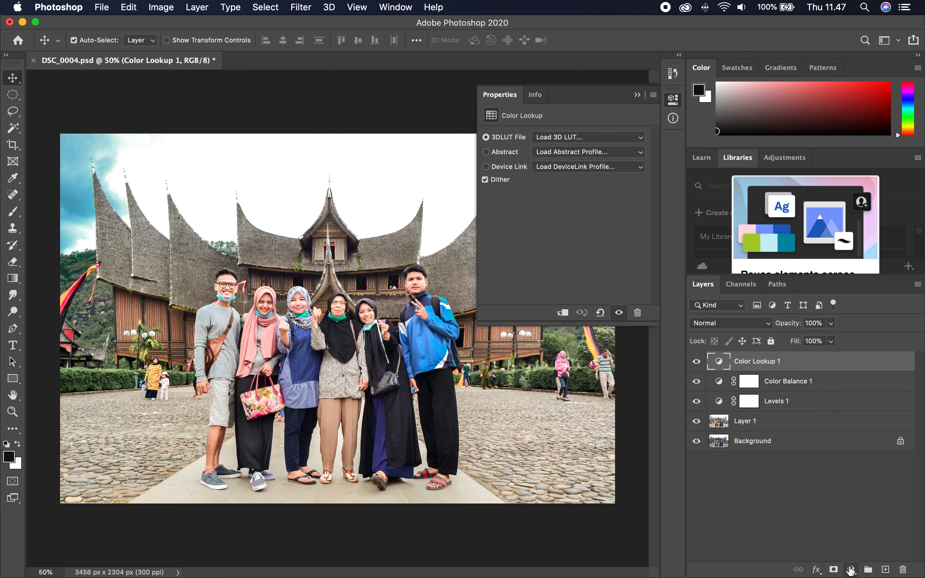
{"action": "left_click", "coordinate": [852, 570]}
{"action": "left_click", "coordinate": [852, 570]}
{"action": "left_click", "coordinate": [903, 569]}
{"action": "left_click", "coordinate": [560, 220]}
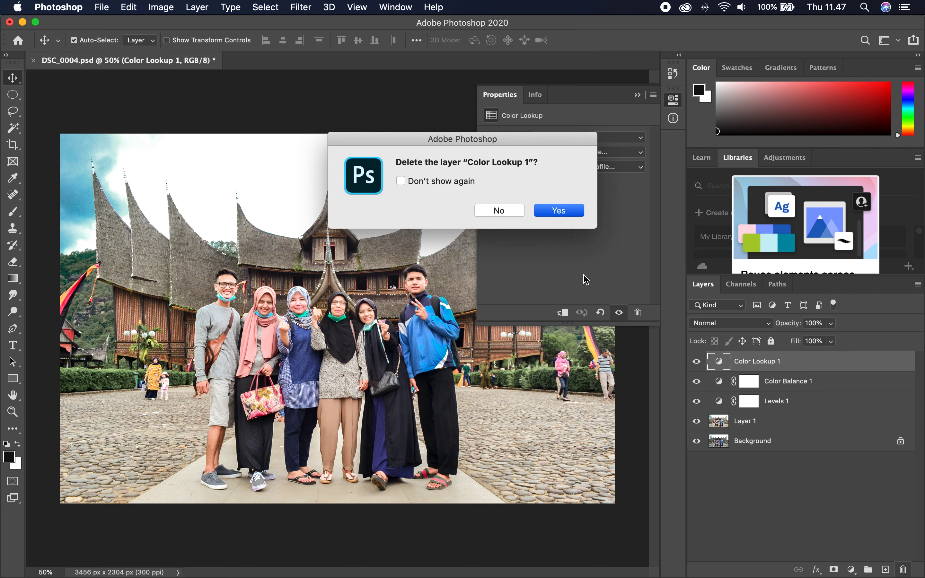
{"action": "left_click", "coordinate": [850, 570]}
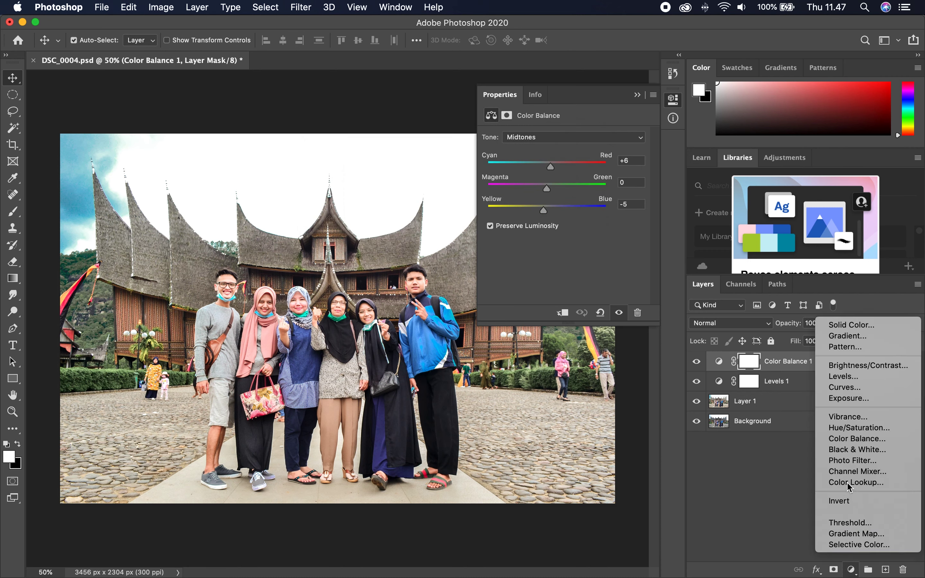
Add a Brightness/Contrast layer with Brightness -11 and Contrast -5.
{"action": "left_click", "coordinate": [875, 367]}
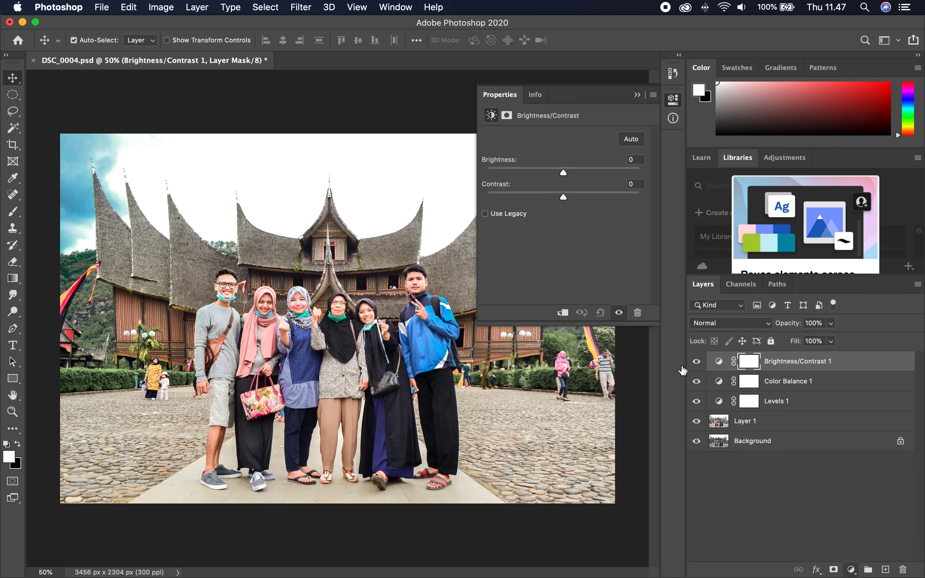
{"action": "mouse_move", "coordinate": [565, 175]}
{"action": "left_mouse_down"}
{"action": "mouse_move", "coordinate": [565, 203]}
{"action": "mouse_move", "coordinate": [543, 202]}
{"action": "mouse_move", "coordinate": [576, 204]}
{"action": "mouse_move", "coordinate": [556, 205]}
{"action": "left_mouse_up"}
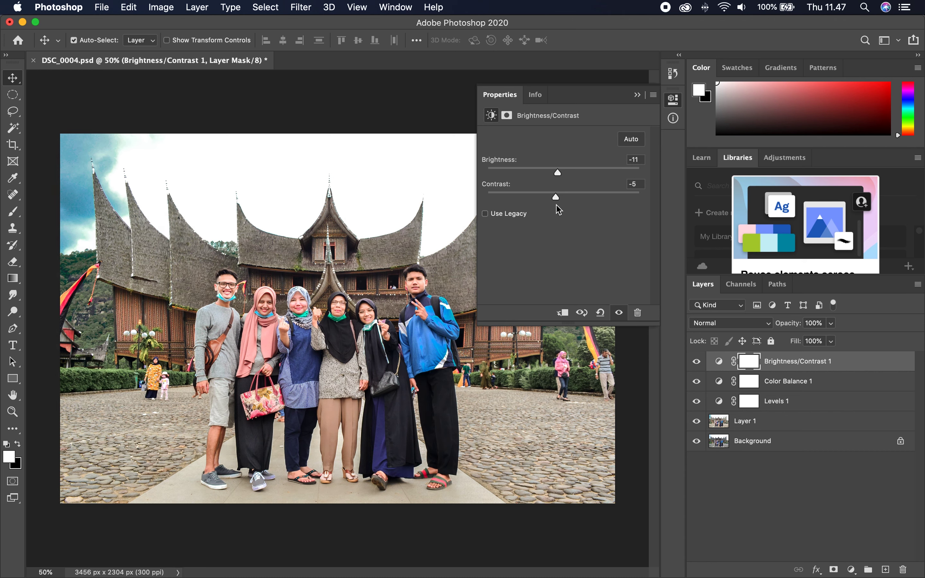
{"action": "left_click", "coordinate": [779, 465]}
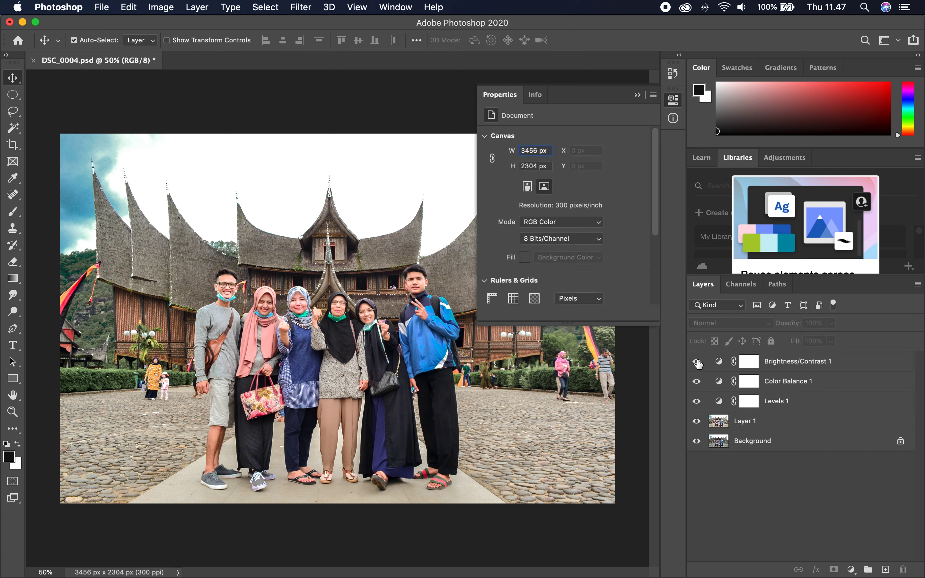
Toggle the adjustment layers' visibility to compare the look, then save the document.
{"action": "left_click", "coordinate": [696, 361]}
{"action": "left_click", "coordinate": [696, 401]}
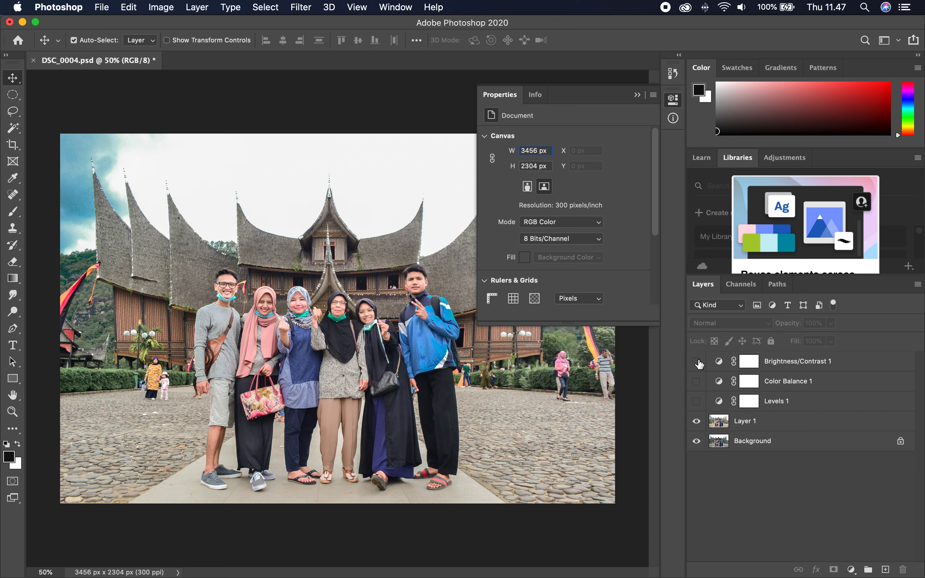
{"action": "left_click_drag", "start_coordinate": [696, 381], "coordinate": [700, 410]}
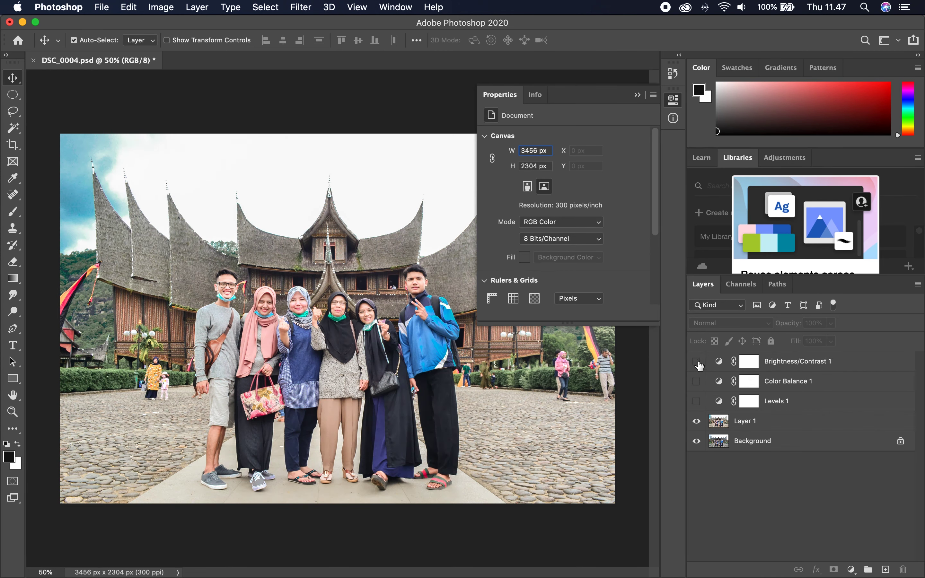
{"action": "left_click", "coordinate": [697, 401]}
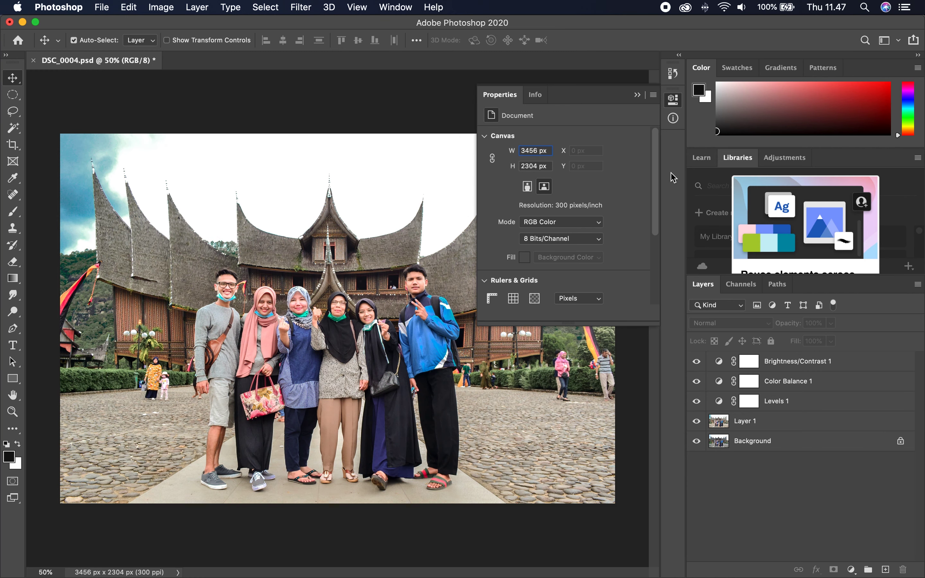
{"action": "left_click", "coordinate": [637, 94]}
{"action": "key", "text": "ctrl+s"}
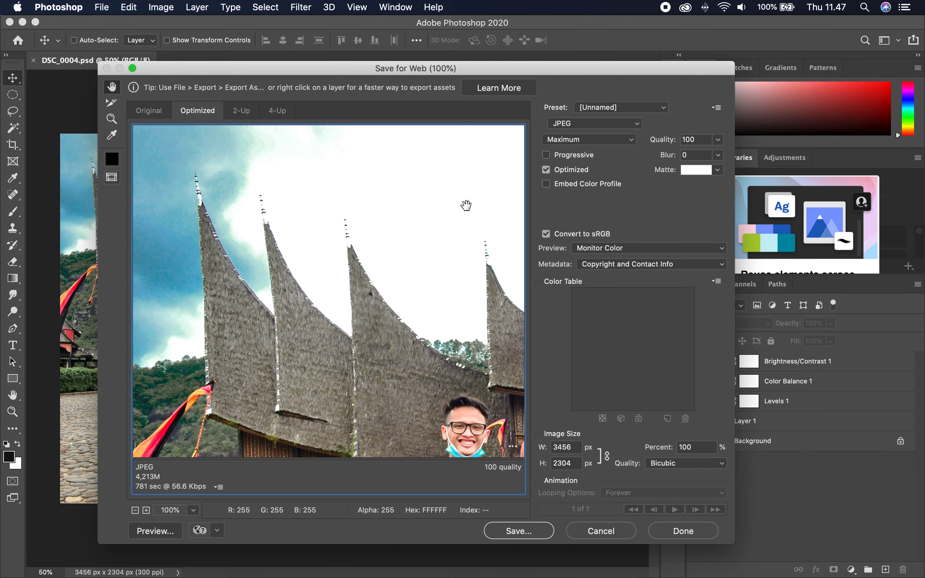
Fit the whole image in the Save for Web preview and proceed to saving.
{"action": "left_click", "coordinate": [182, 511]}
{"action": "left_click", "coordinate": [242, 553]}
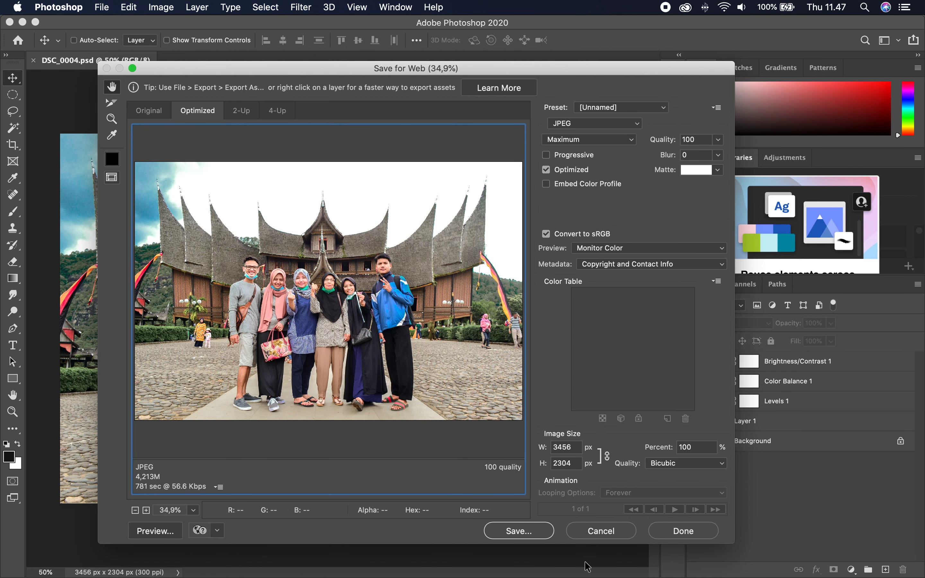
{"action": "left_click", "coordinate": [534, 537]}
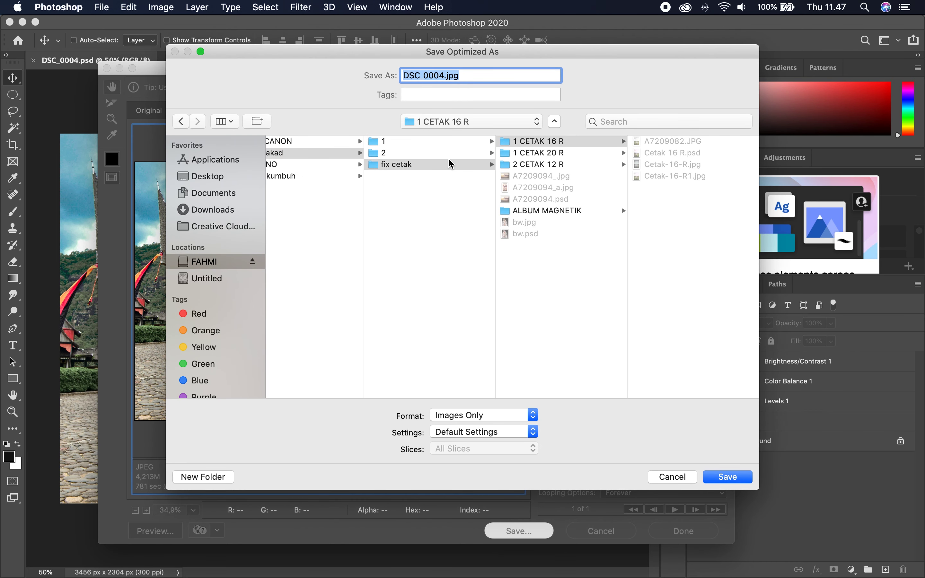
Save the JPEG as DSC_0004_.jpg in the ISTANO folder.
{"action": "scroll", "coordinate": [452, 164], "scroll_direction": "left", "scroll_amount": 3}
{"action": "left_click", "coordinate": [313, 153]}
{"action": "key", "text": "Down"}
{"action": "key", "text": "Down"}
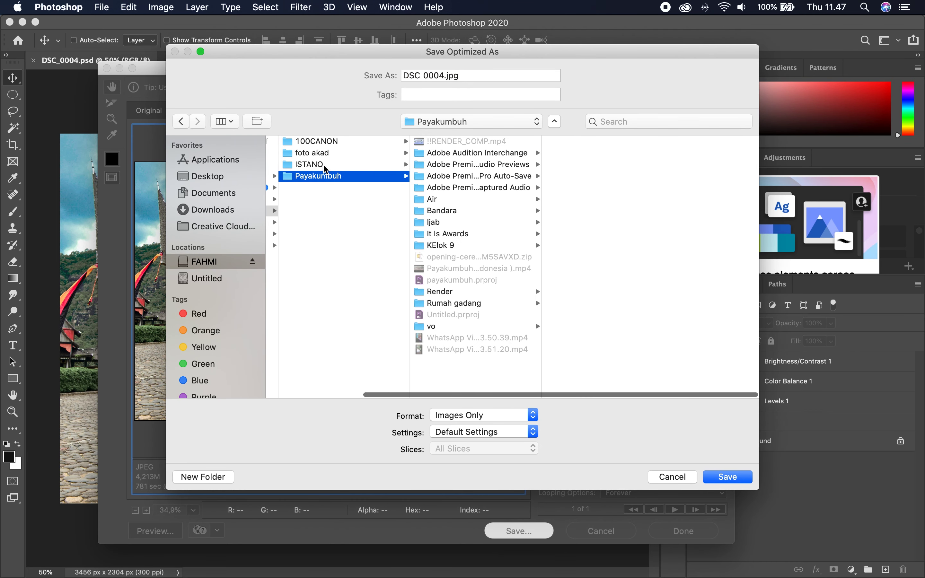
{"action": "left_click", "coordinate": [326, 166]}
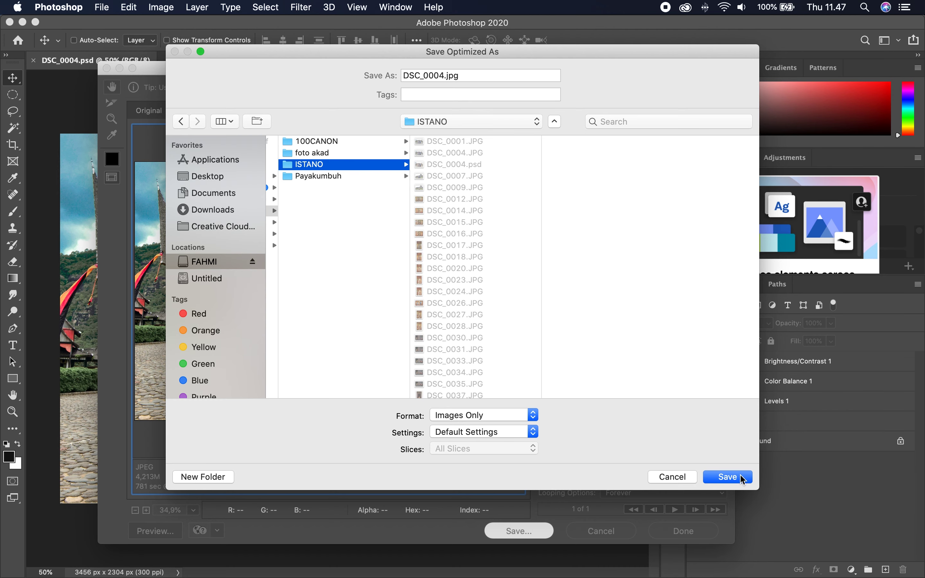
{"action": "left_click", "coordinate": [445, 76]}
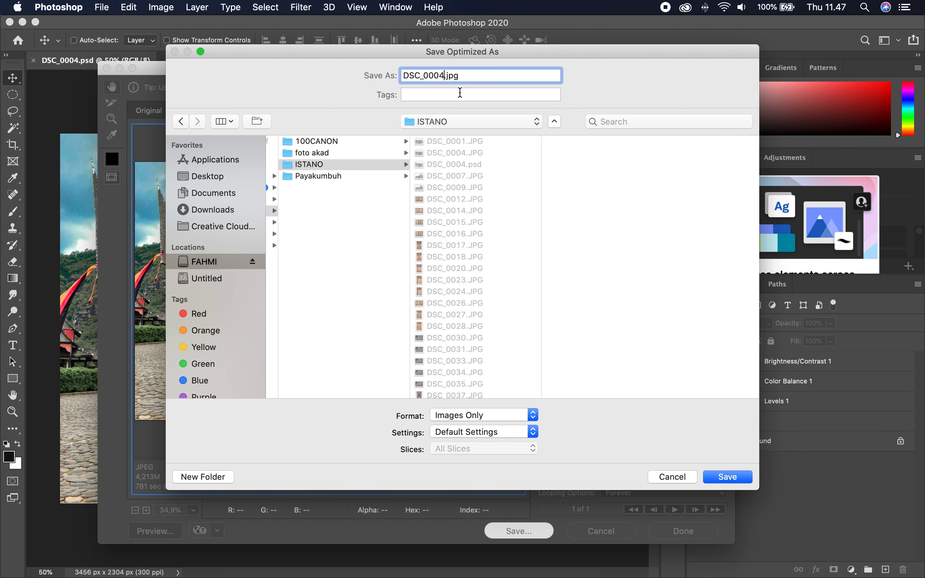
{"action": "type", "text": "_"}
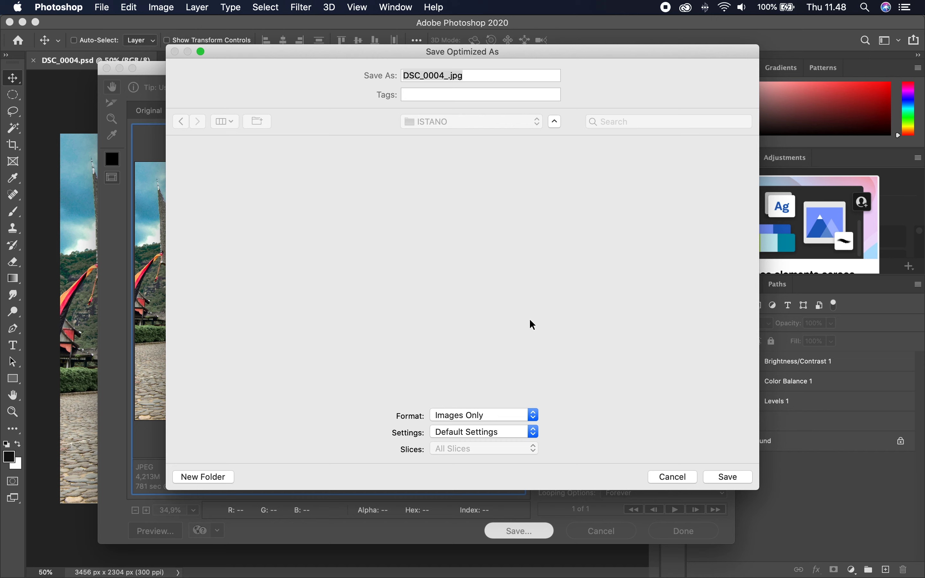
{"action": "key", "text": "Return"}
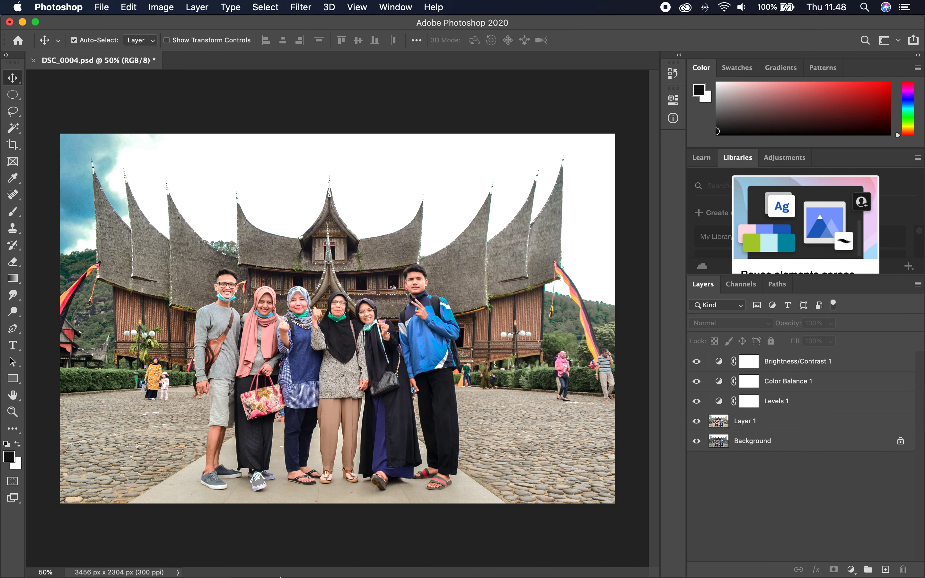
{"action": "mouse_move", "coordinate": [131, 561]}
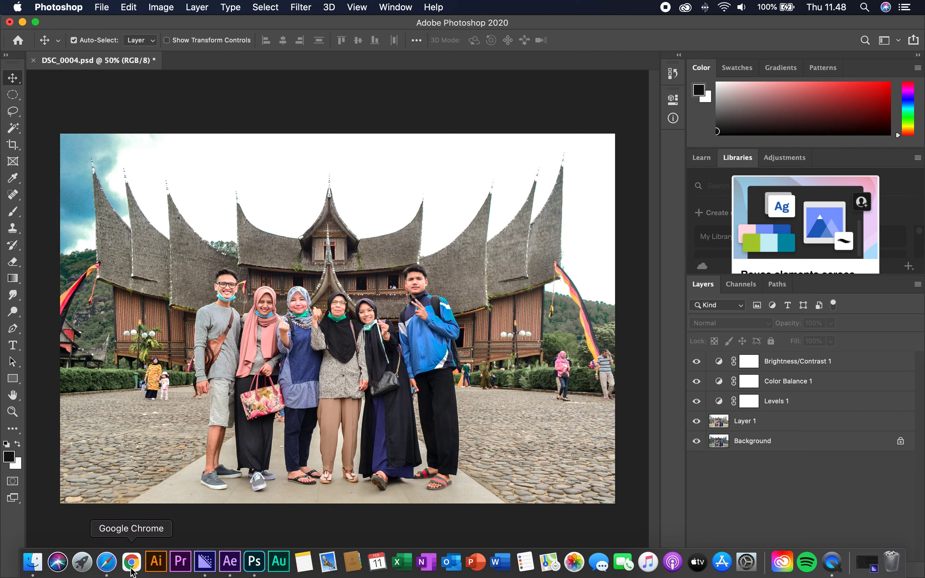
In Chrome's file chooser, select the exported DSC_0004_.jpg in the ISTANO folder.
{"action": "left_click", "coordinate": [135, 570]}
{"action": "left_click", "coordinate": [33, 562]}
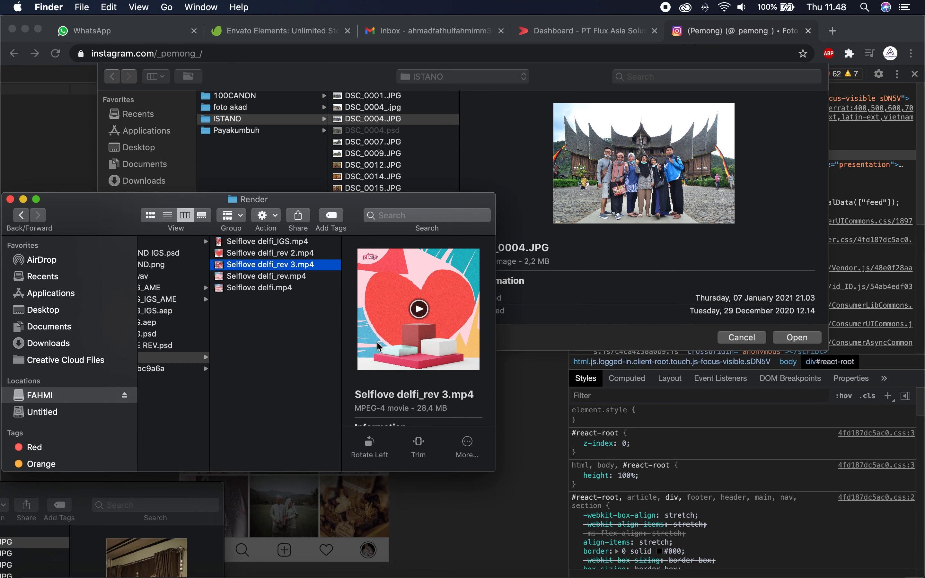
{"action": "left_click", "coordinate": [396, 119]}
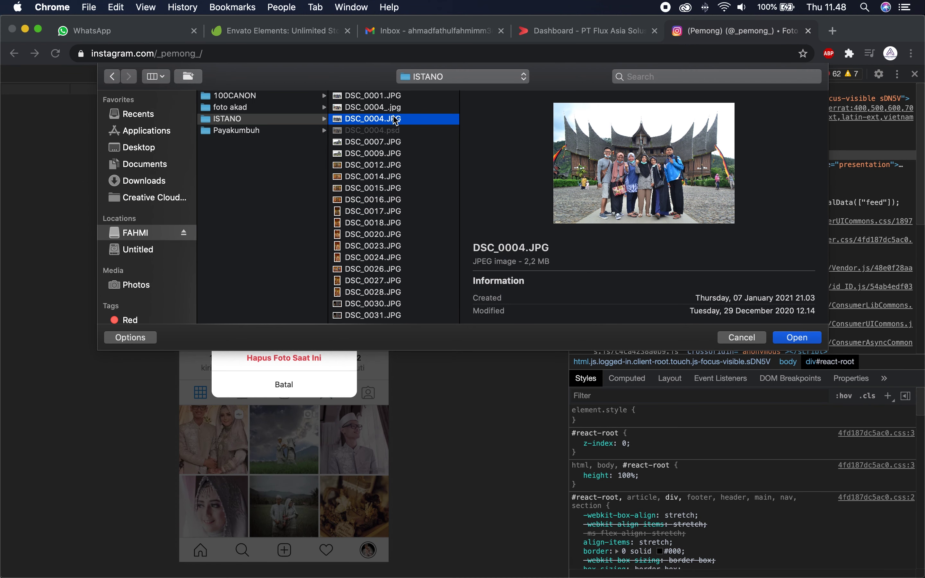
{"action": "left_click", "coordinate": [394, 110]}
{"action": "left_click", "coordinate": [392, 120]}
{"action": "left_click", "coordinate": [393, 109]}
Quick Look the photo full-size, flipping between DSC_0004_.jpg and the original DSC_0004.JPG.
{"action": "key", "text": "space"}
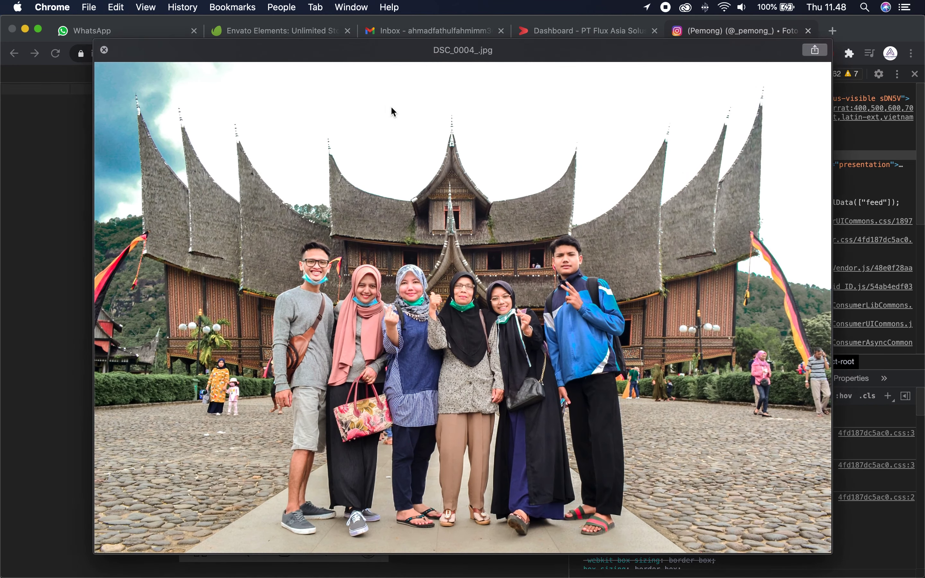
{"action": "key", "text": "Down"}
{"action": "key", "text": "Up"}
{"action": "key", "text": "Down"}
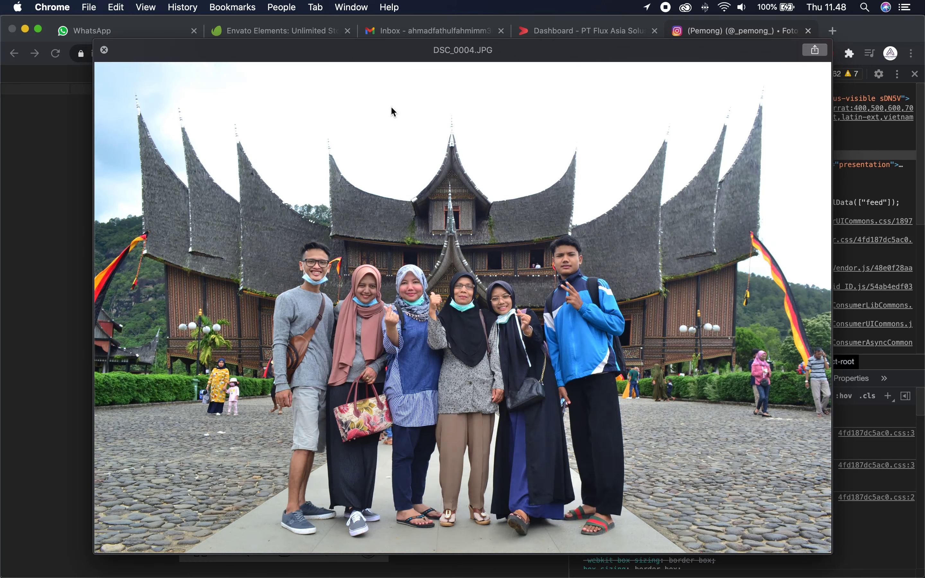
{"action": "key", "text": "Up"}
{"action": "key", "text": "Down"}
{"action": "key", "text": "Up"}
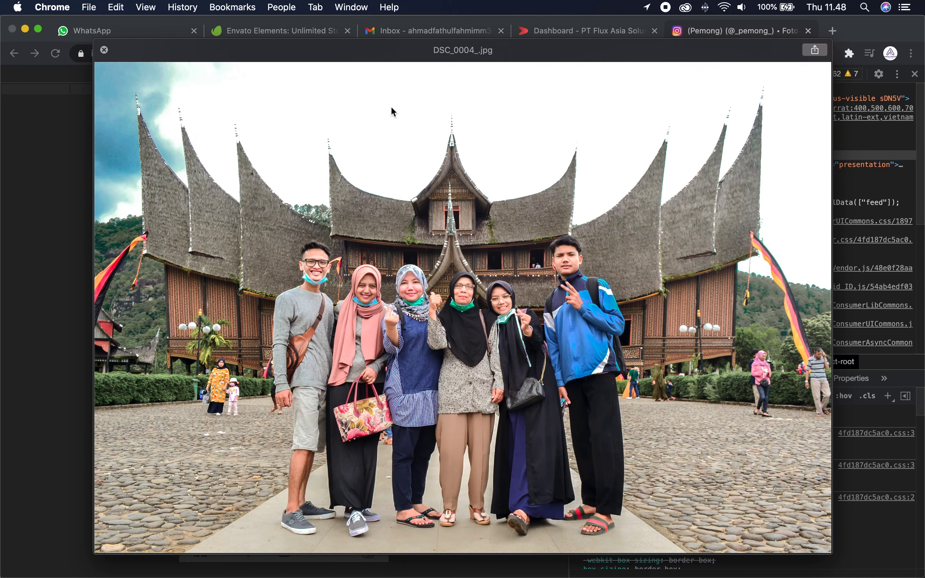
{"action": "key", "text": "Down"}
{"action": "key", "text": "Up"}
{"action": "key", "text": "Down"}
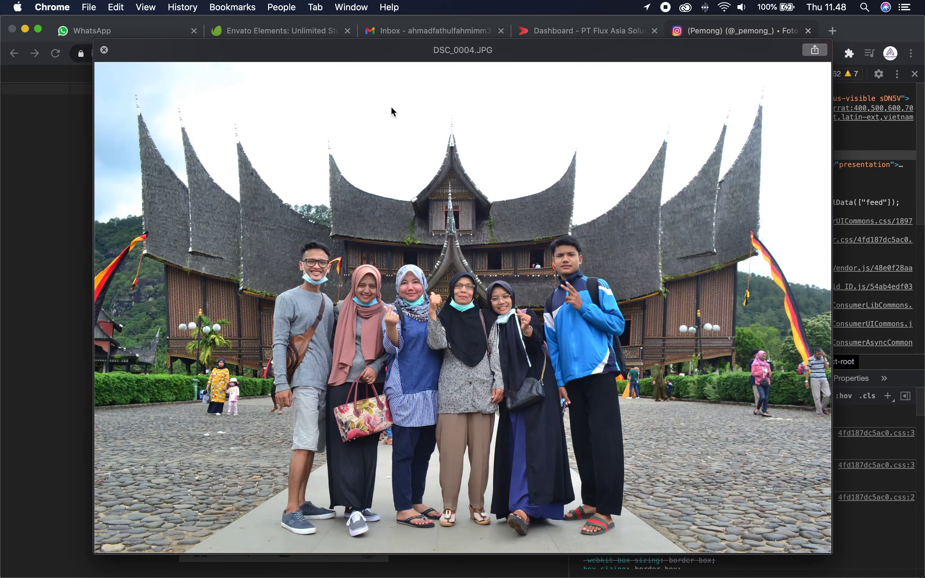
{"action": "key", "text": "Up"}
{"action": "key", "text": "Down"}
{"action": "key", "text": "Up"}
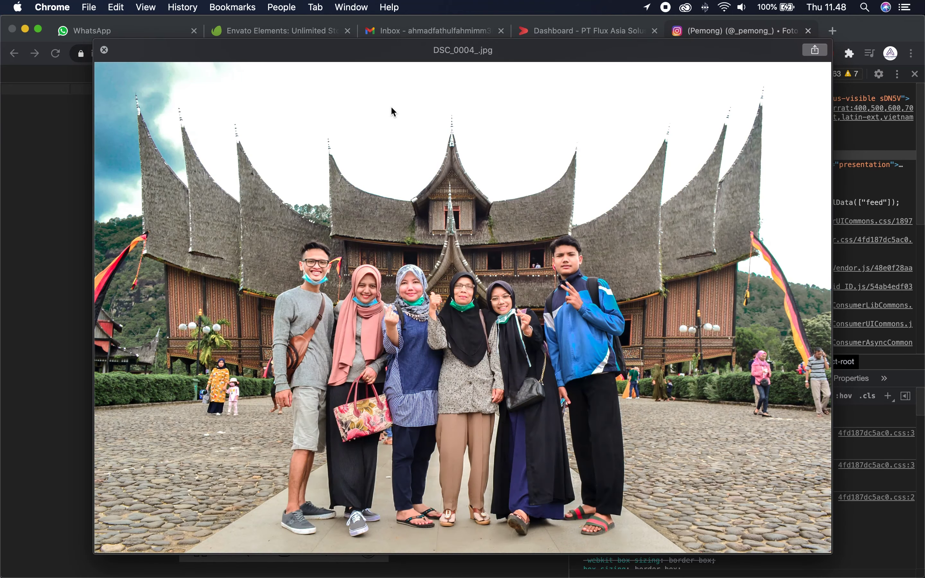